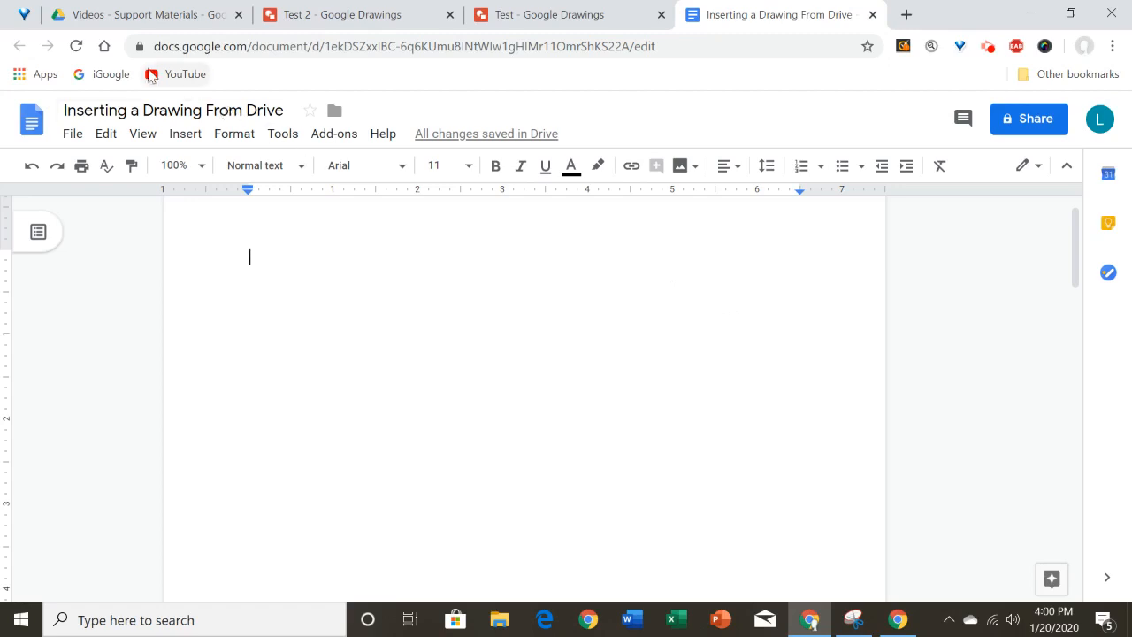
Step: Switch to Google Drive and create a new Google Drawings file in the Videos - Support Materials folder
left_click(146, 17)
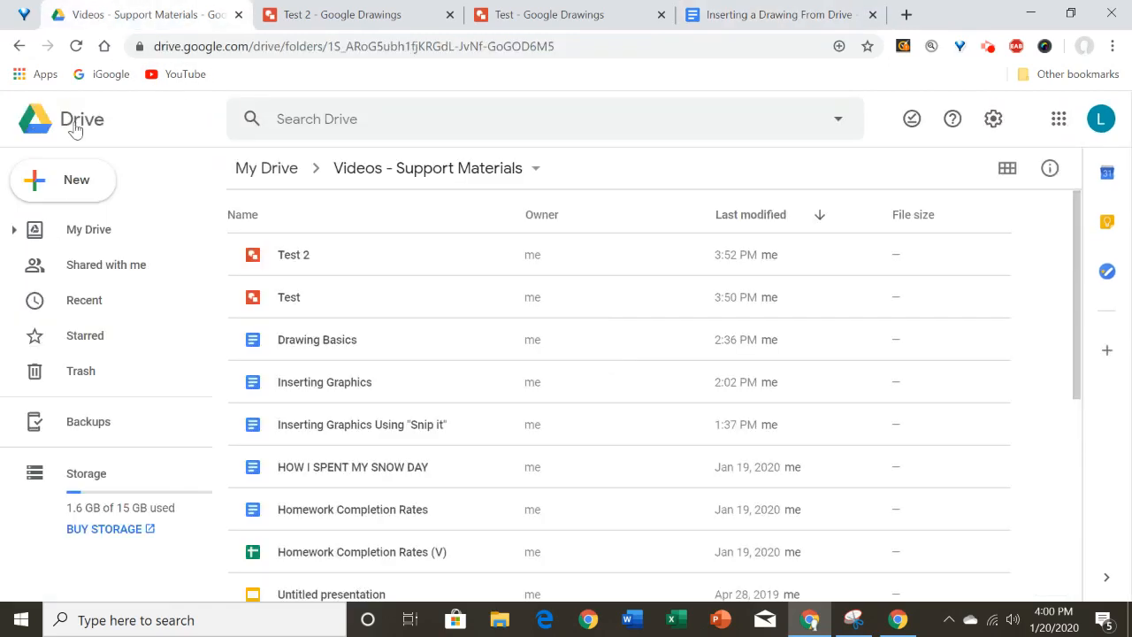
left_click(58, 191)
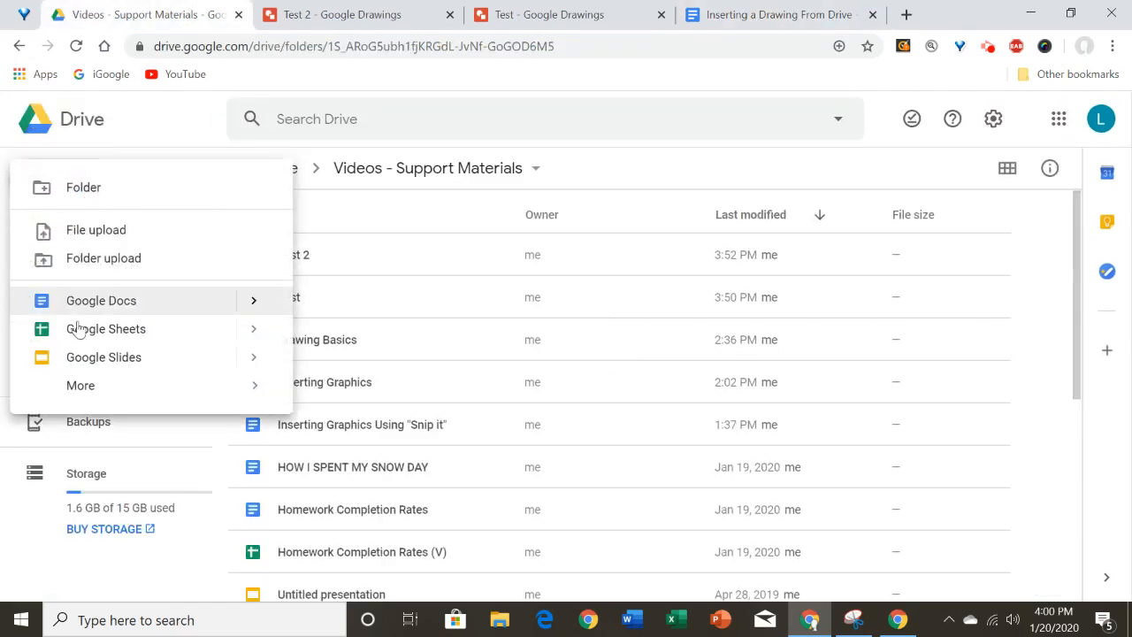
mouse_move(79, 394)
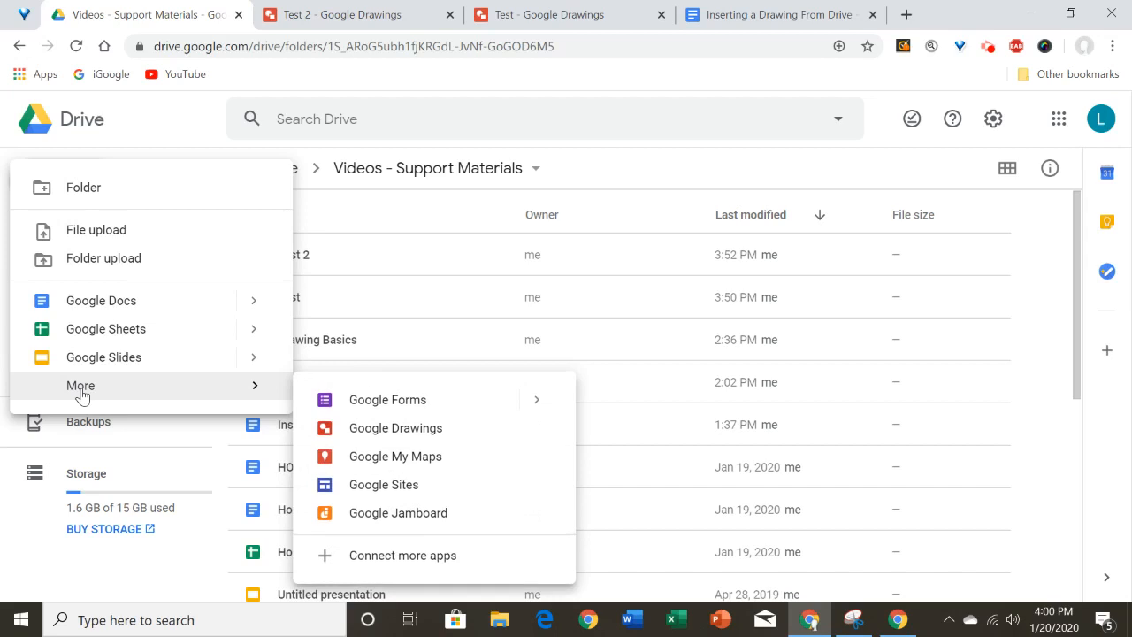
left_click(371, 431)
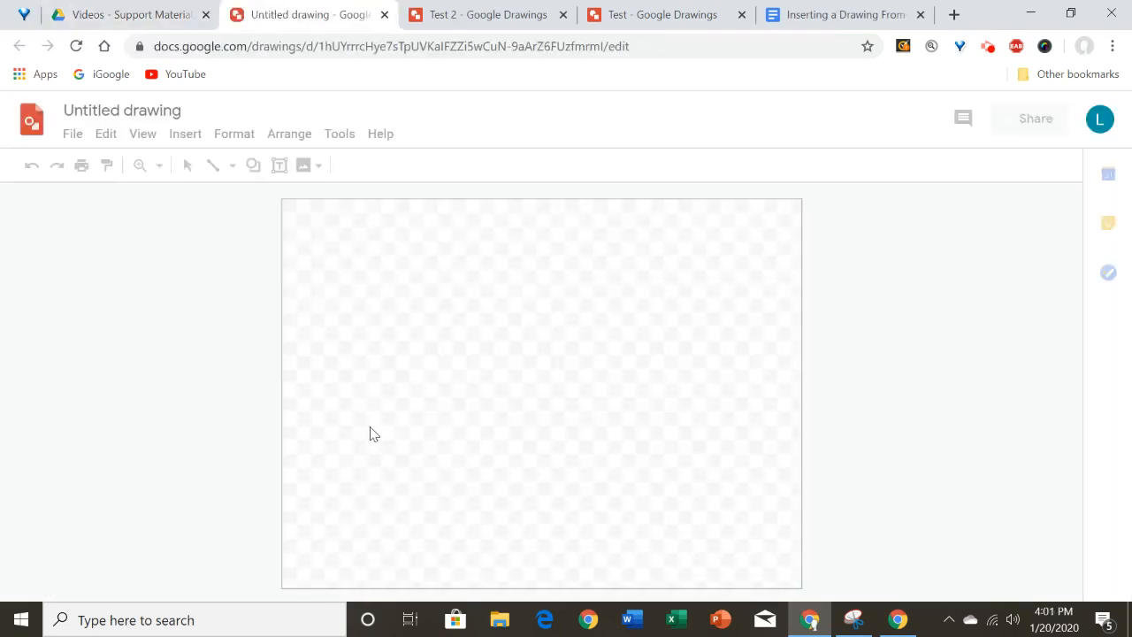
Step: Rename the untitled drawing as Test 3
left_click(191, 112)
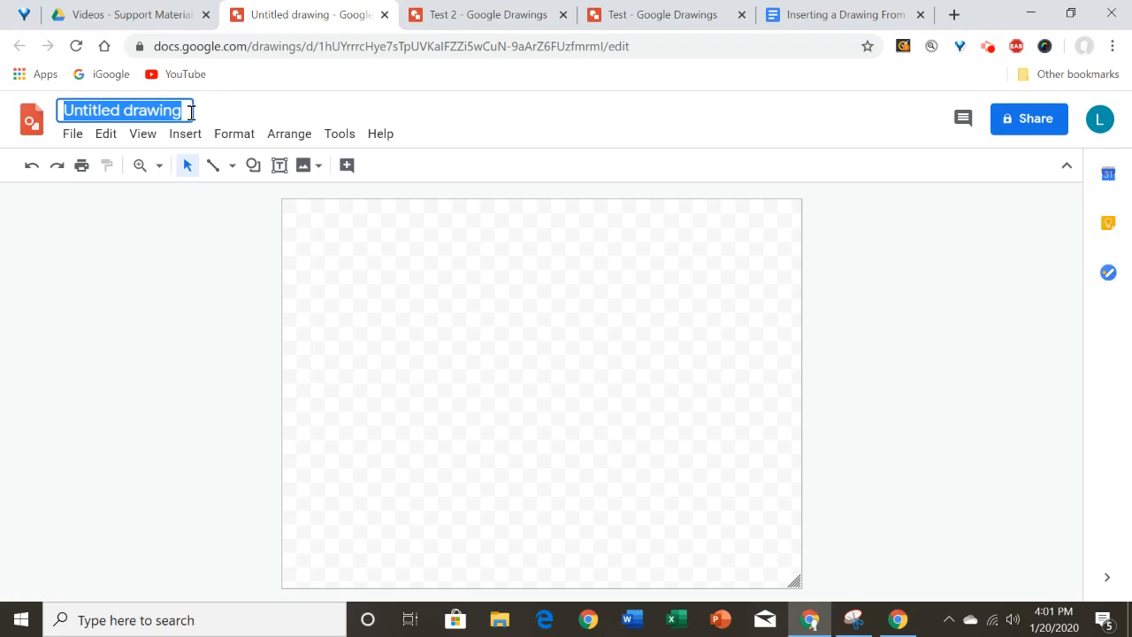
type("Test ")
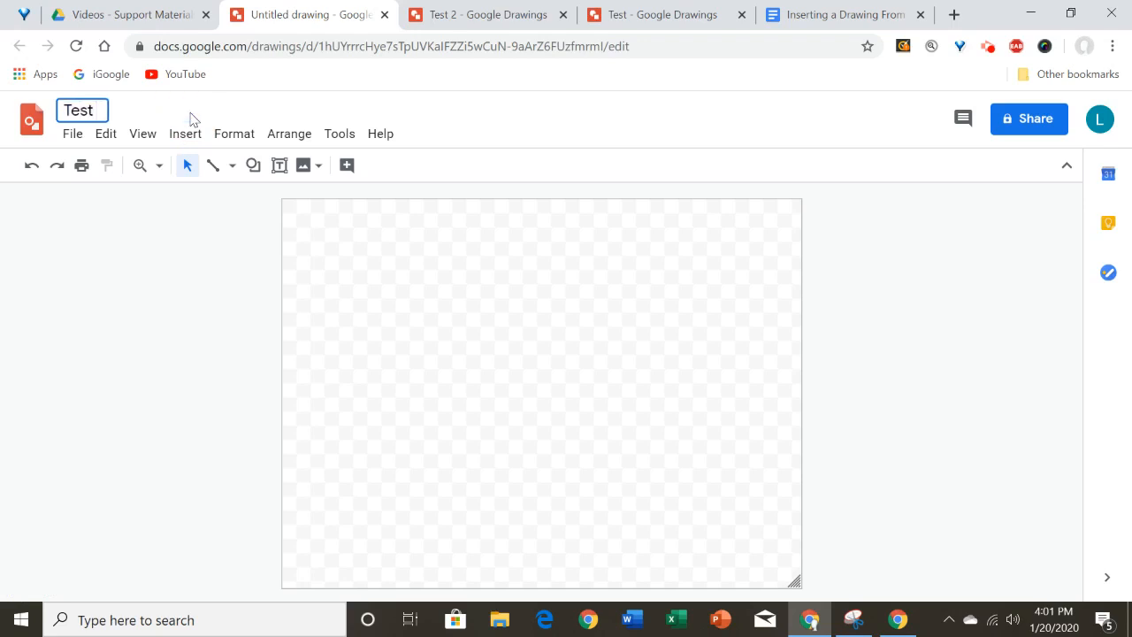
type("3")
left_click(378, 243)
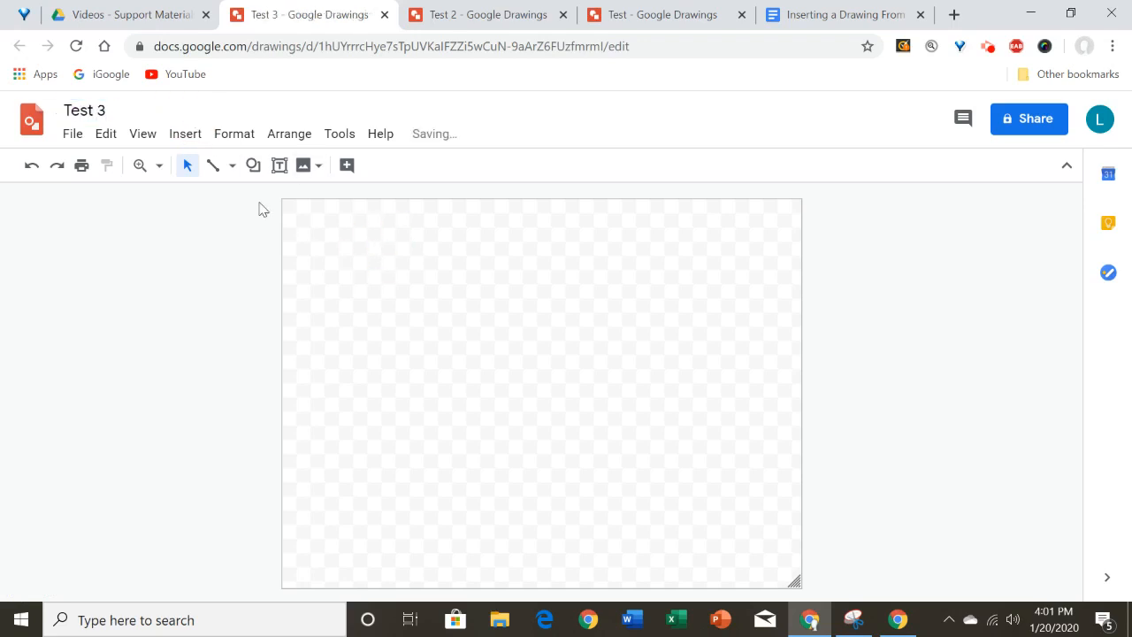
Step: Draw a smiley face shape in the upper-left area of the canvas and fill it with solid yellow
left_click(253, 164)
mouse_move(276, 198)
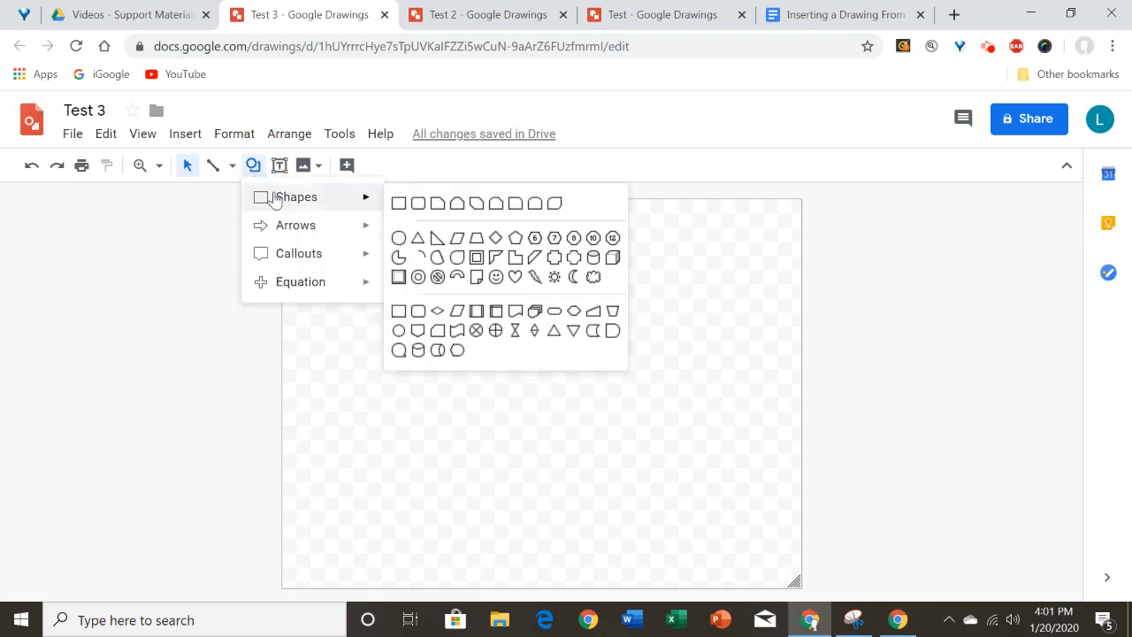
left_click(494, 278)
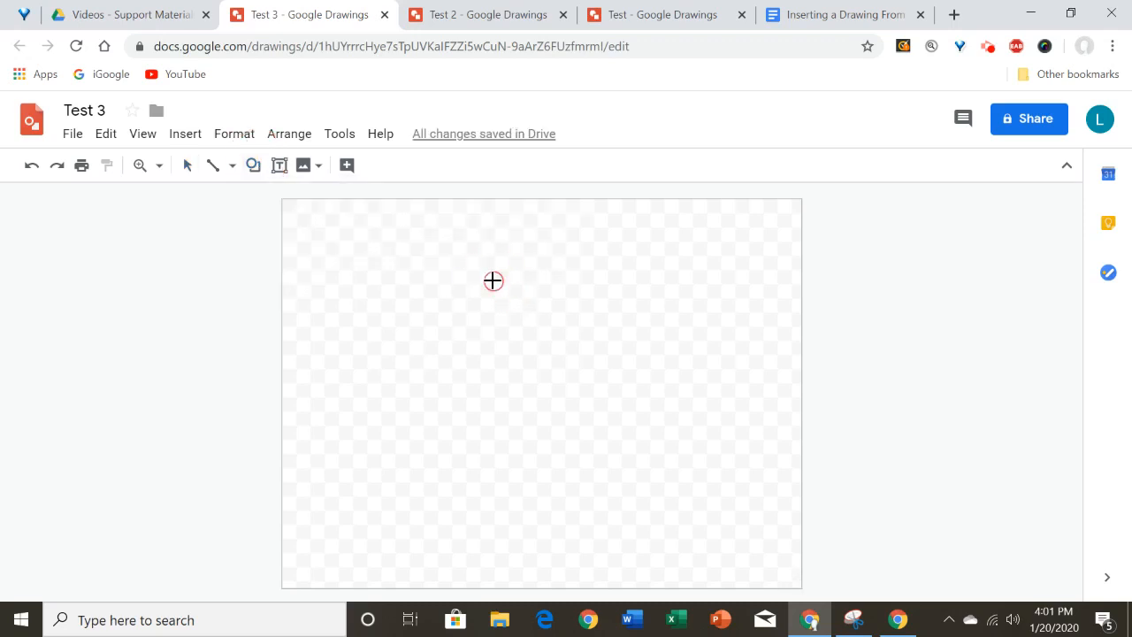
left_click_drag(328, 240, 469, 378)
left_click(346, 168)
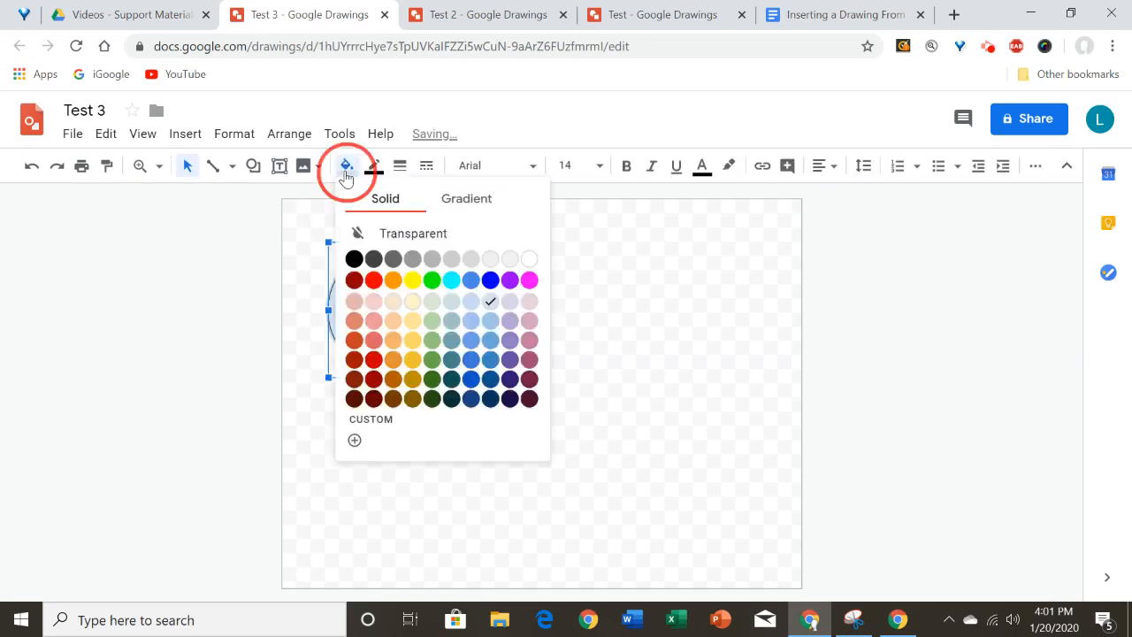
left_click(412, 279)
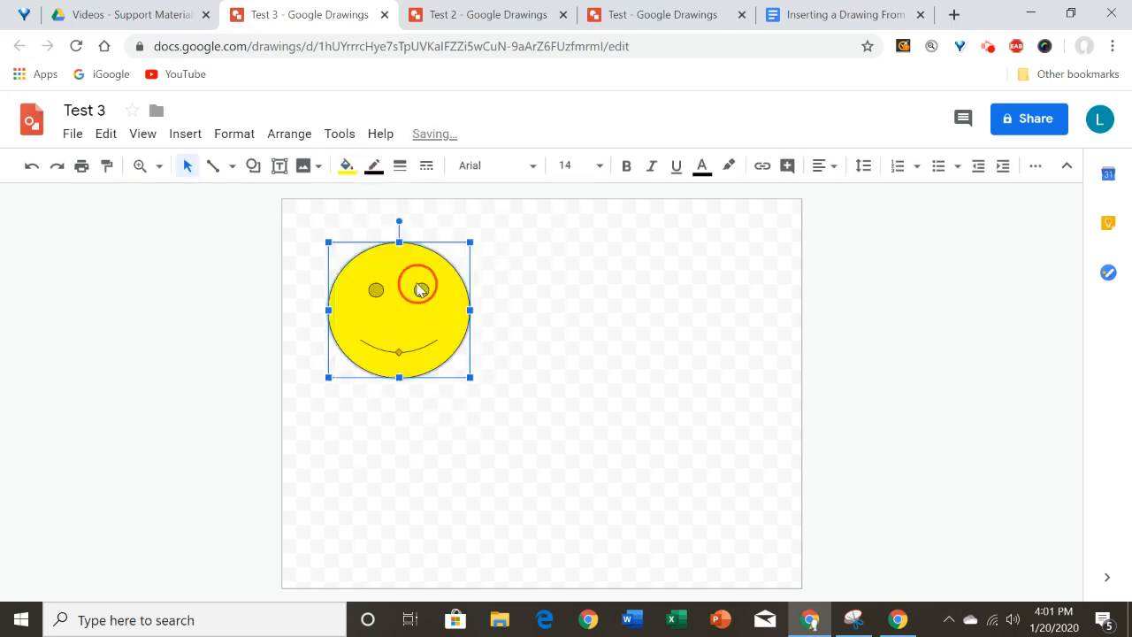
left_click(574, 305)
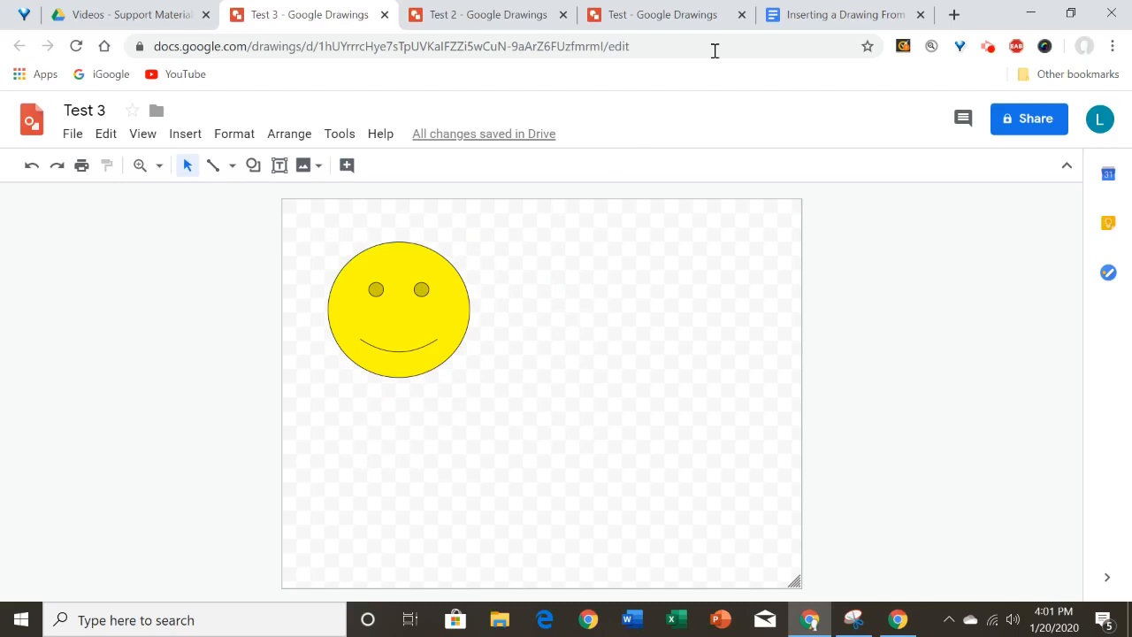
Step: Return to the Inserting a Drawing From Drive document and insert the Test 3 drawing from Drive, linked to its source
left_click(794, 18)
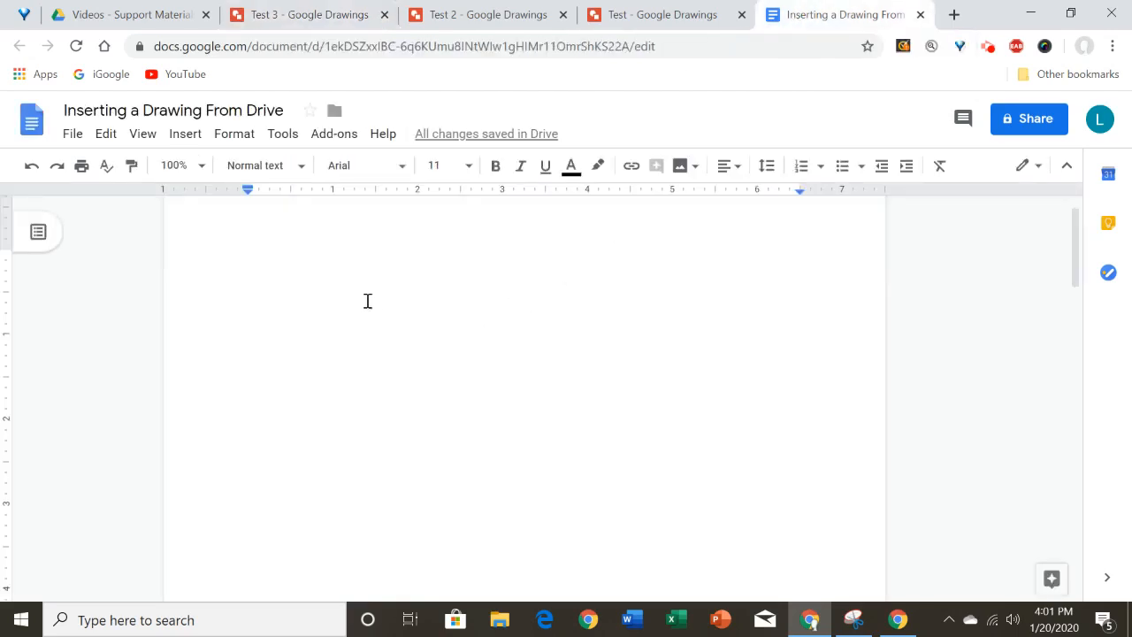
left_click(177, 139)
mouse_move(197, 222)
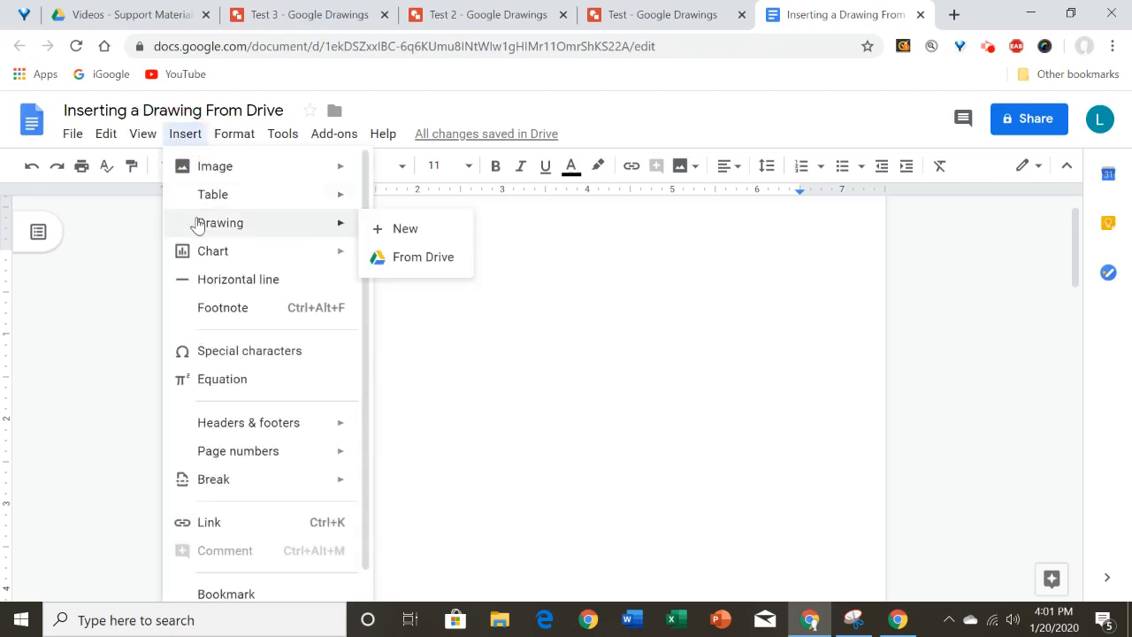
left_click(418, 260)
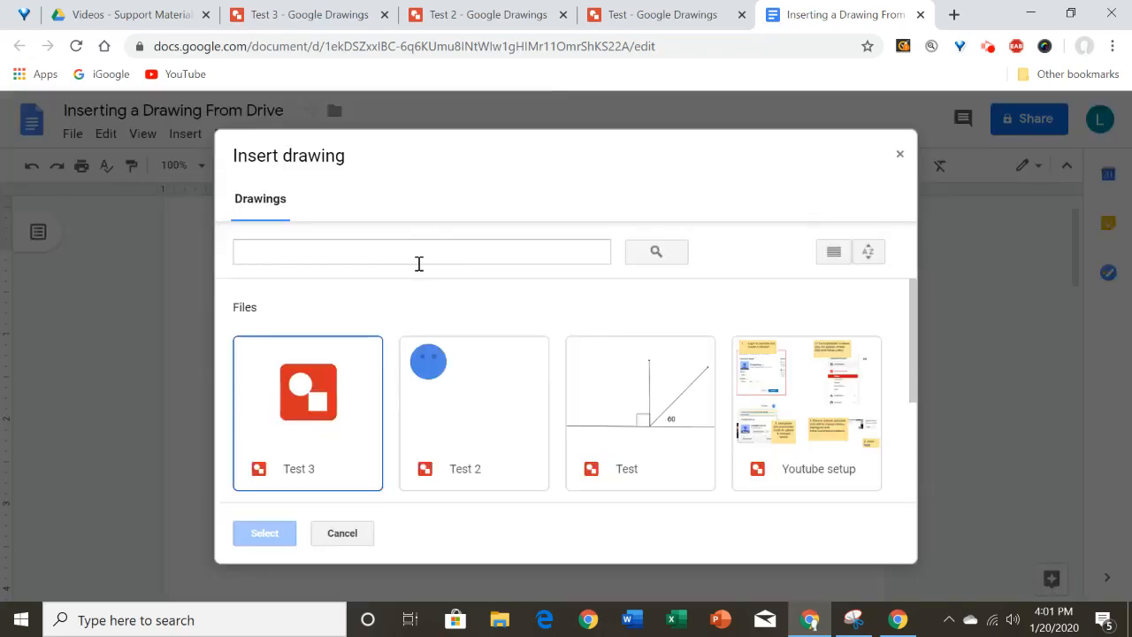
left_click(339, 422)
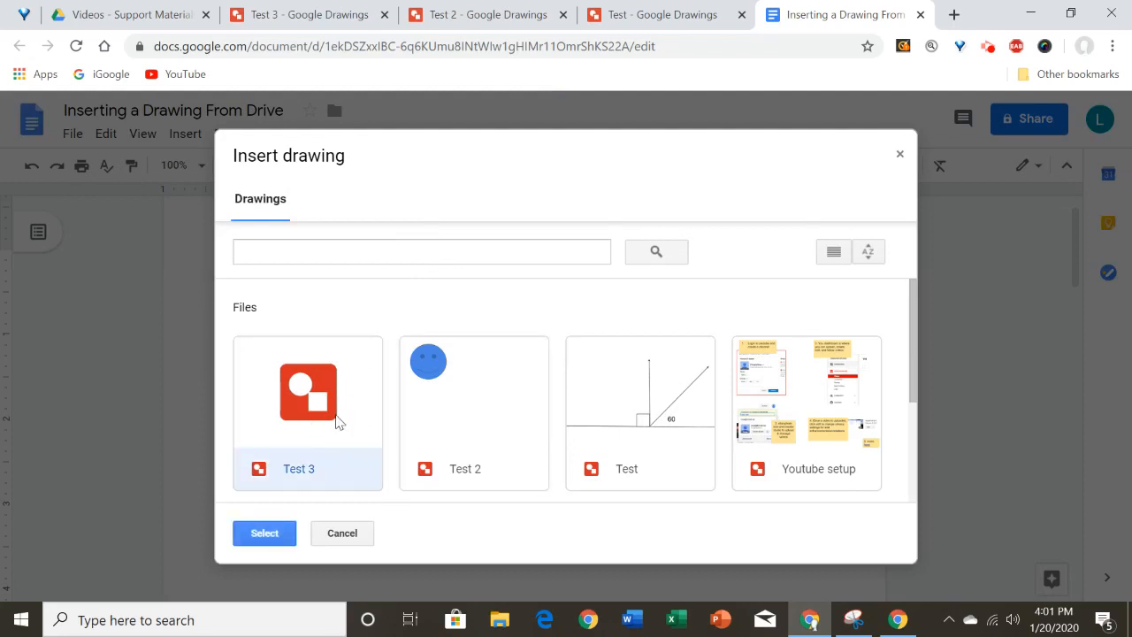
left_click(283, 540)
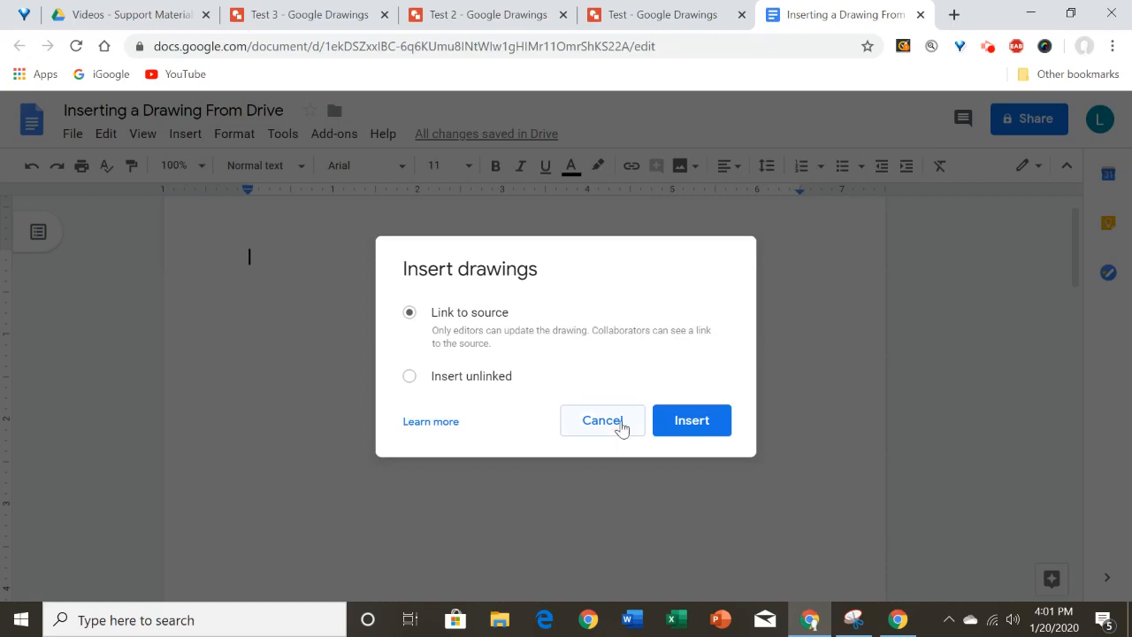
left_click(677, 419)
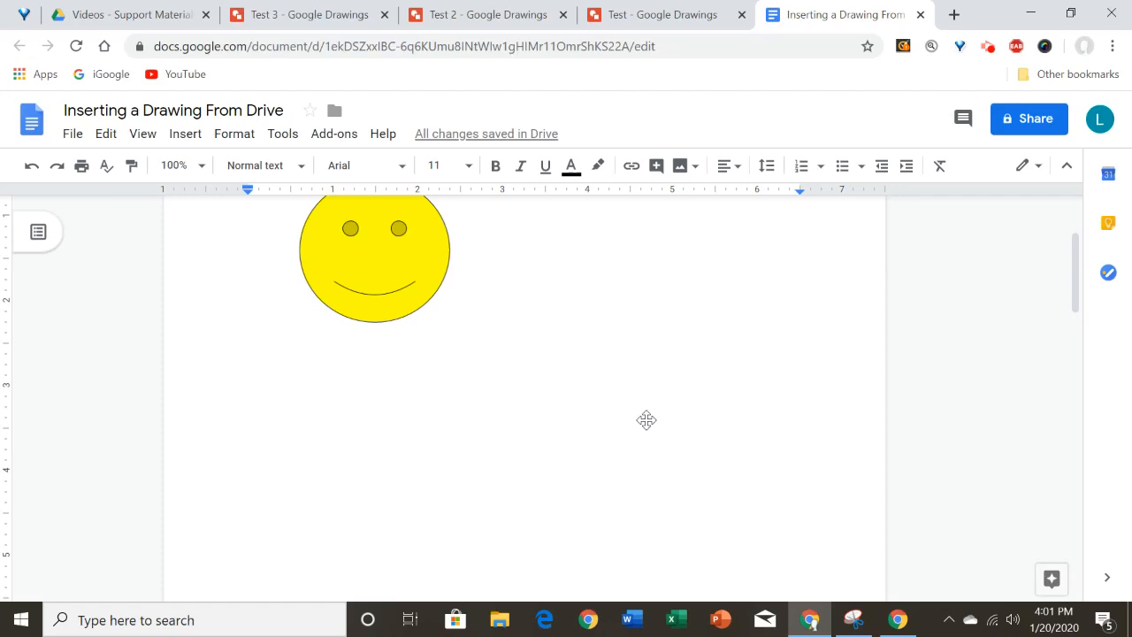
Step: Examine the inserted drawing's frame and its available image options, and add a new line after it
left_click(646, 420)
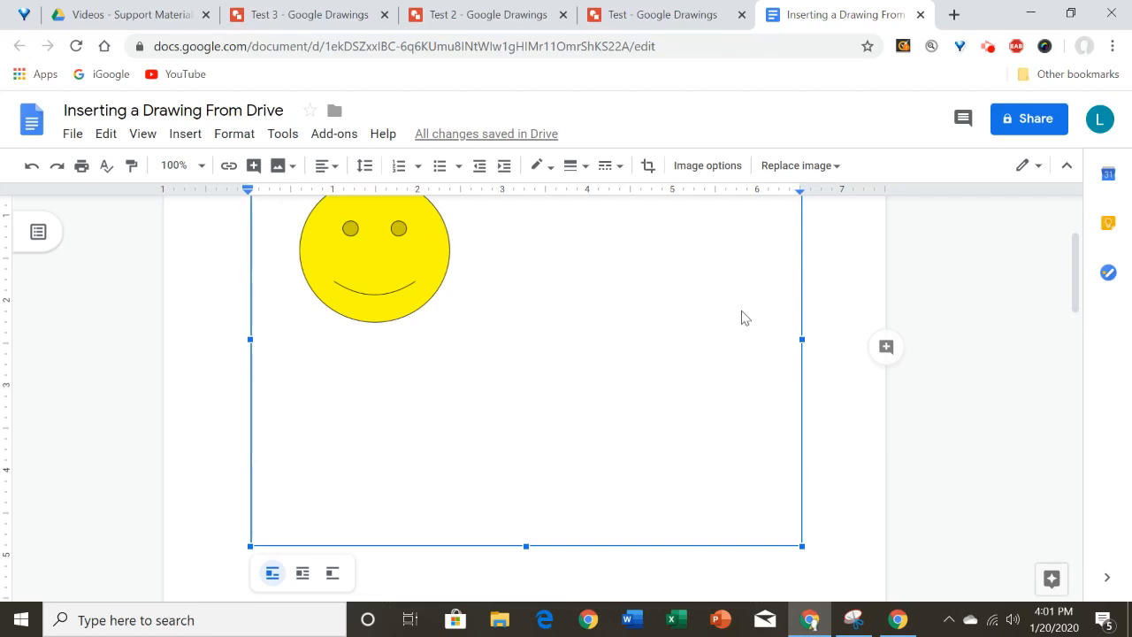
left_click(682, 372)
right_click(682, 372)
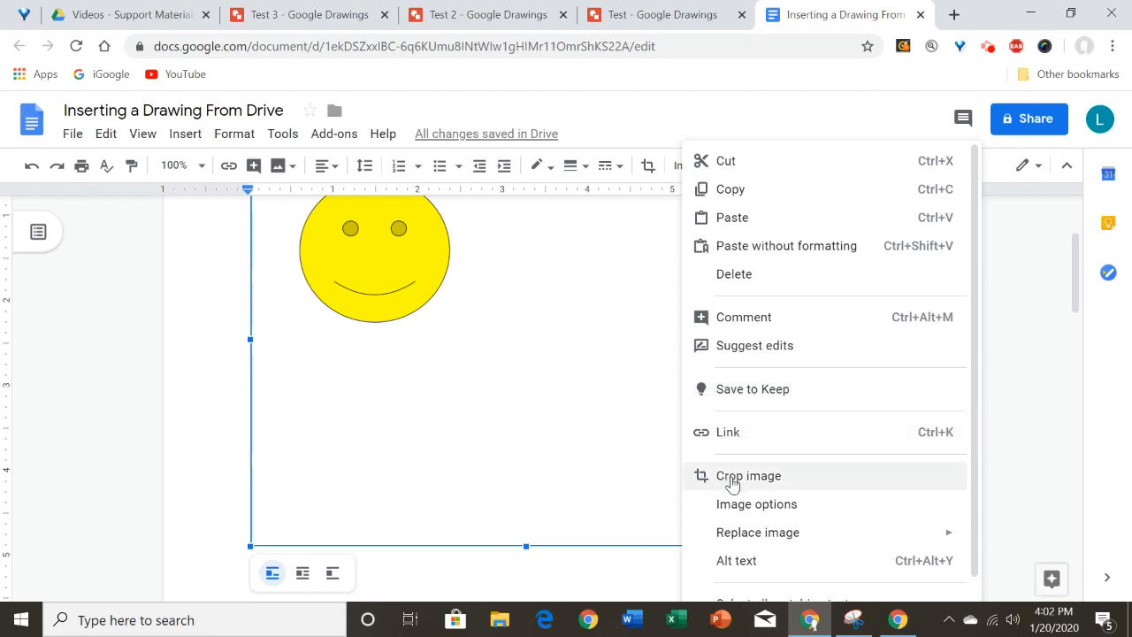
left_click(613, 462)
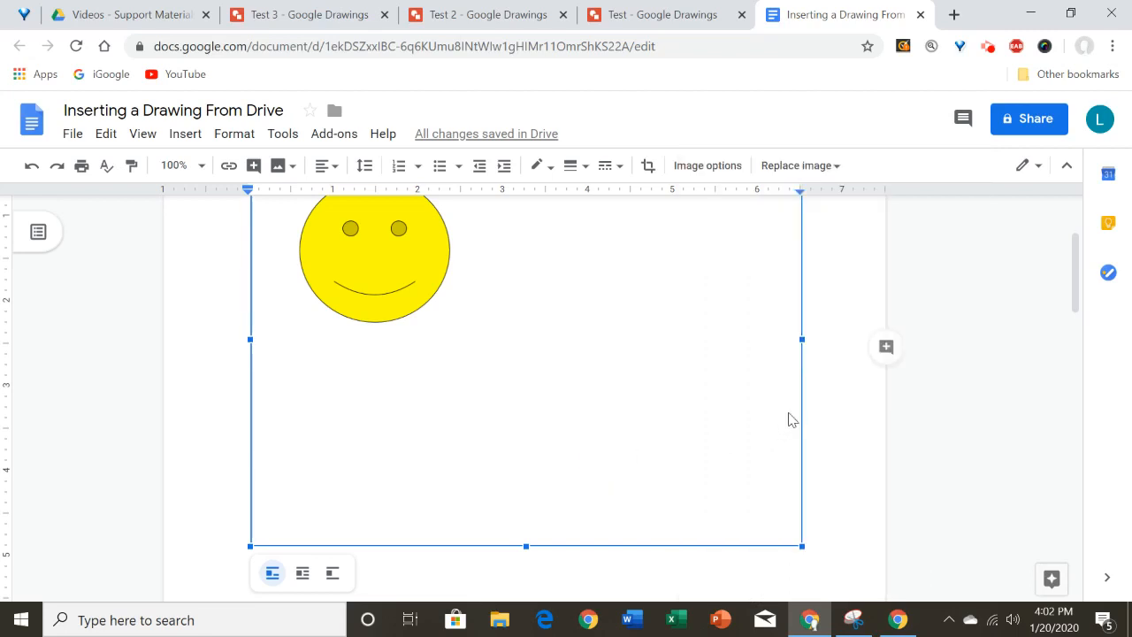
left_click(821, 364)
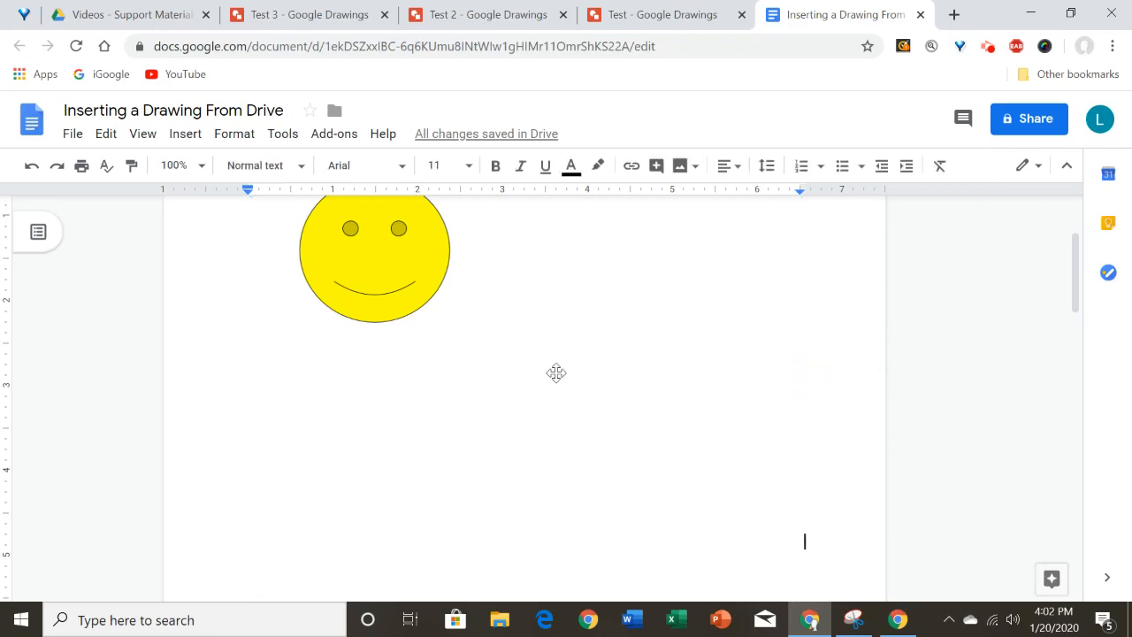
key("Return")
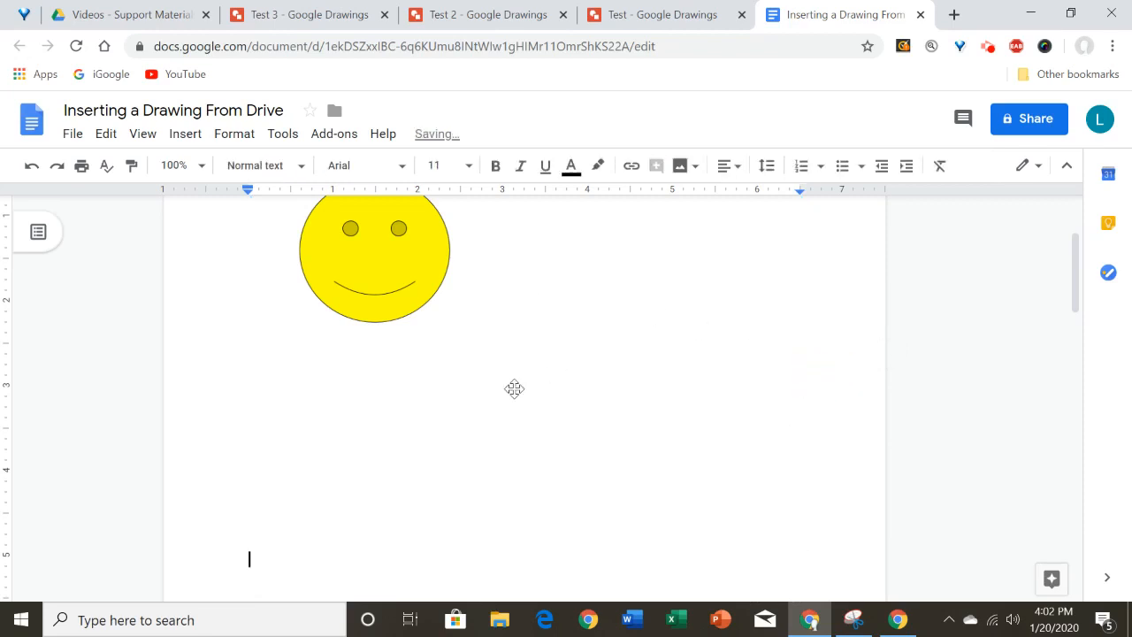
Step: Go back to the Test 3 drawing and shrink its canvas so it fits closely around the smiley face
left_click(327, 17)
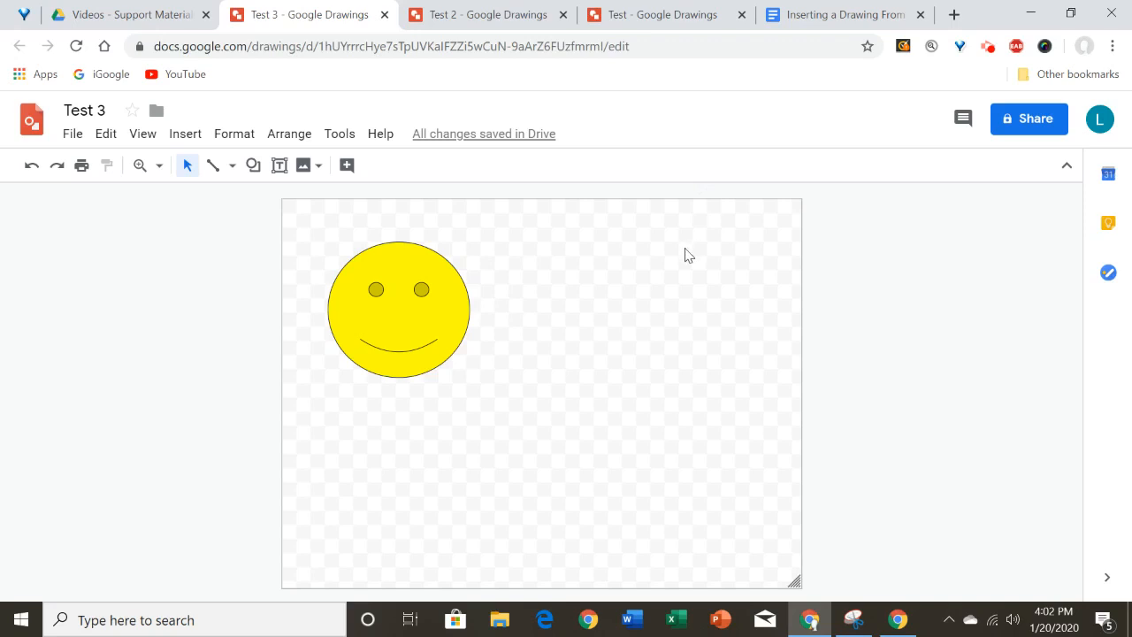
left_click(675, 338)
right_click(674, 338)
key("Escape")
left_click_drag(795, 581, 506, 415)
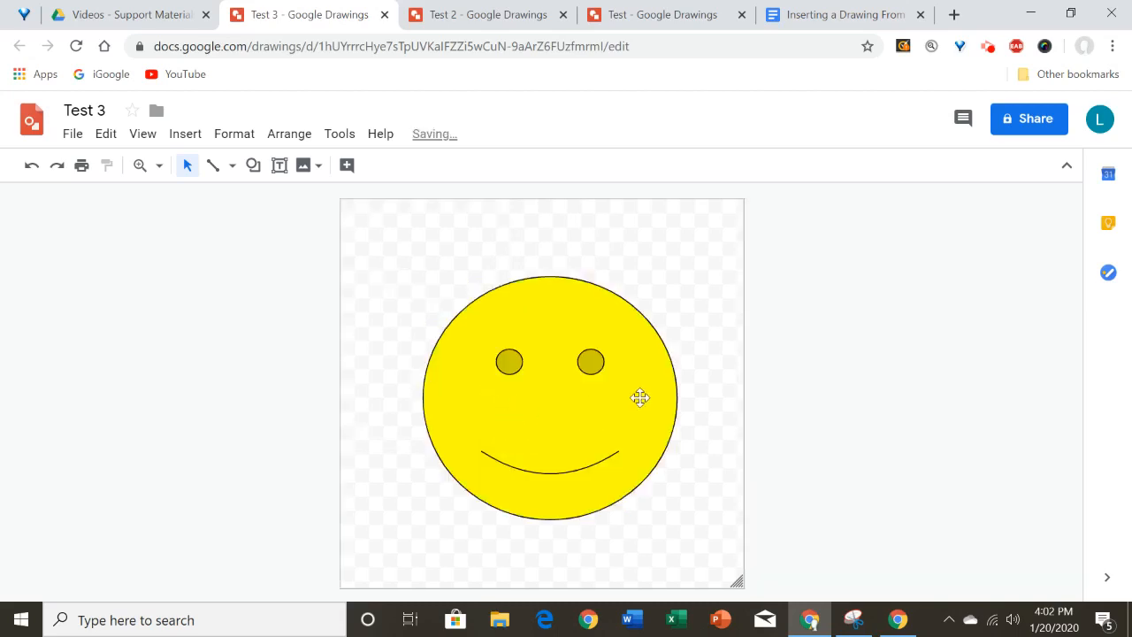
Step: Return to the document and insert the resized Test 3 drawing from Drive below the first one, linked to its source
left_click(814, 20)
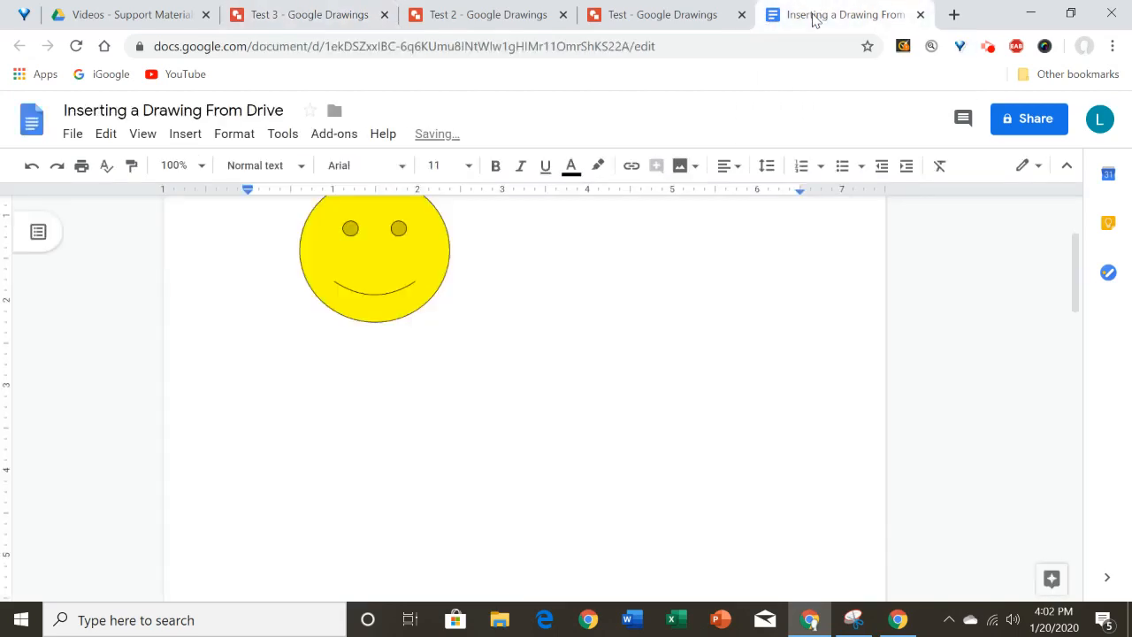
left_click(608, 389)
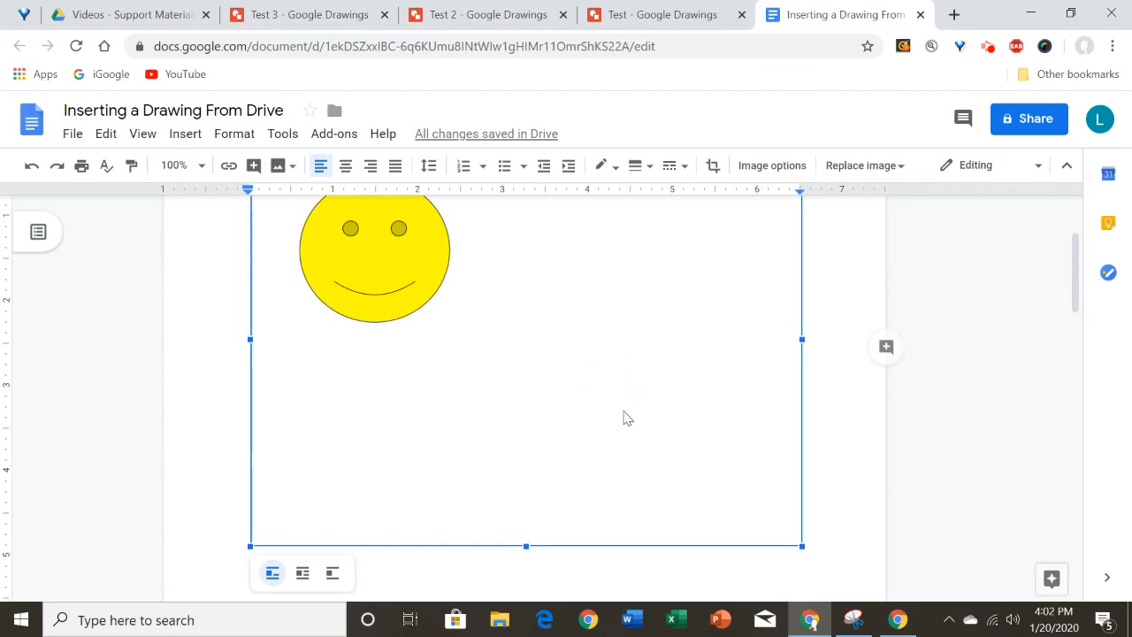
left_click(749, 573)
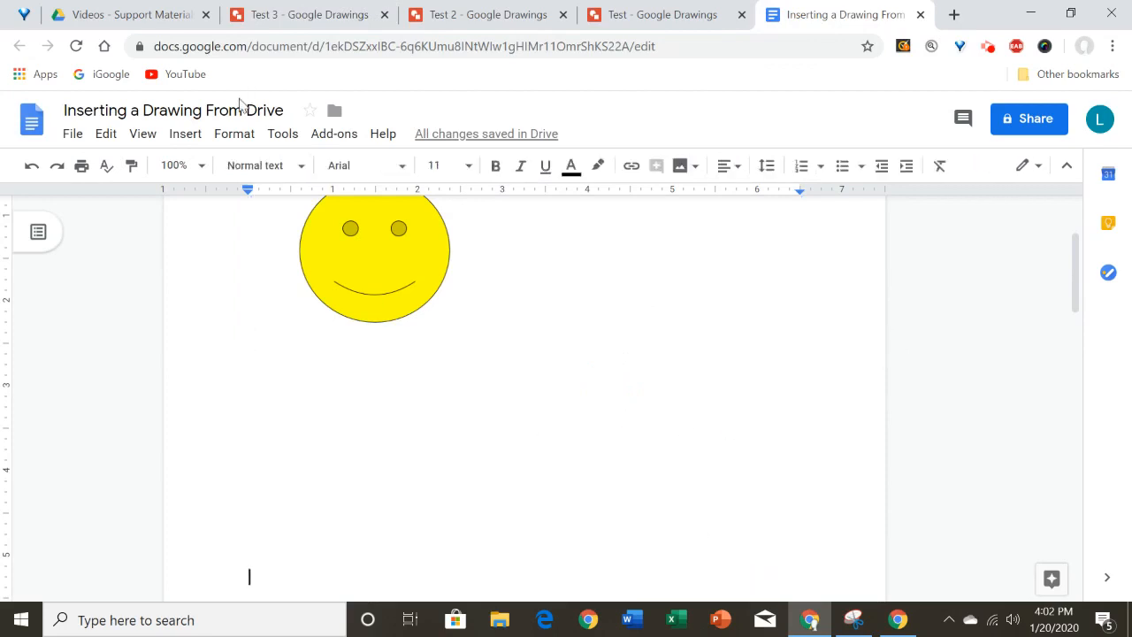
left_click(200, 143)
mouse_move(215, 223)
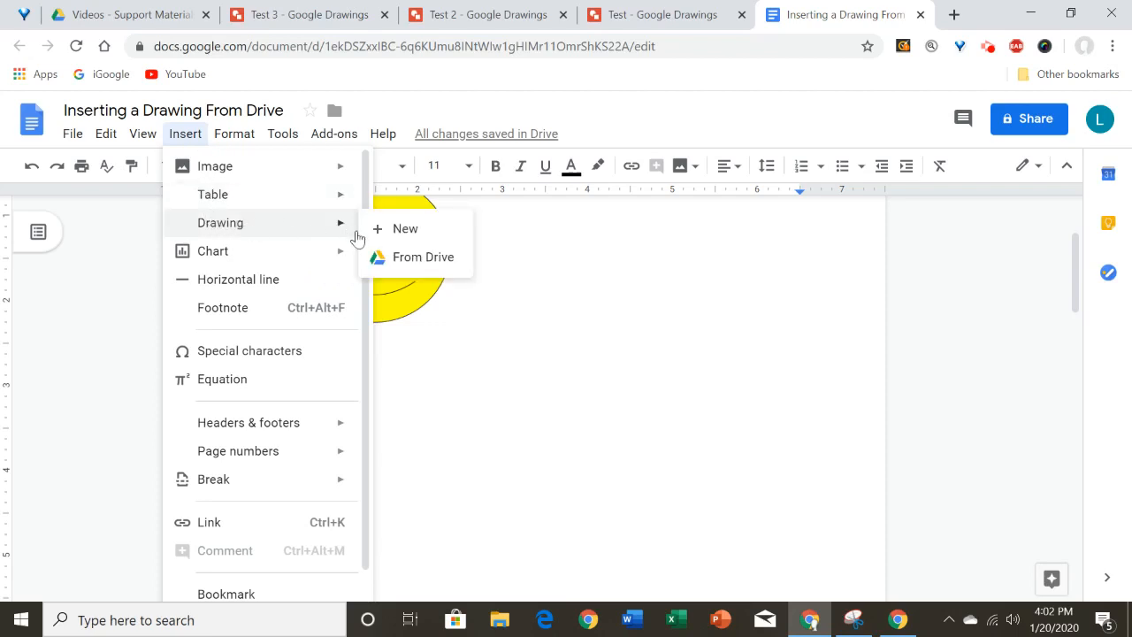
left_click(399, 256)
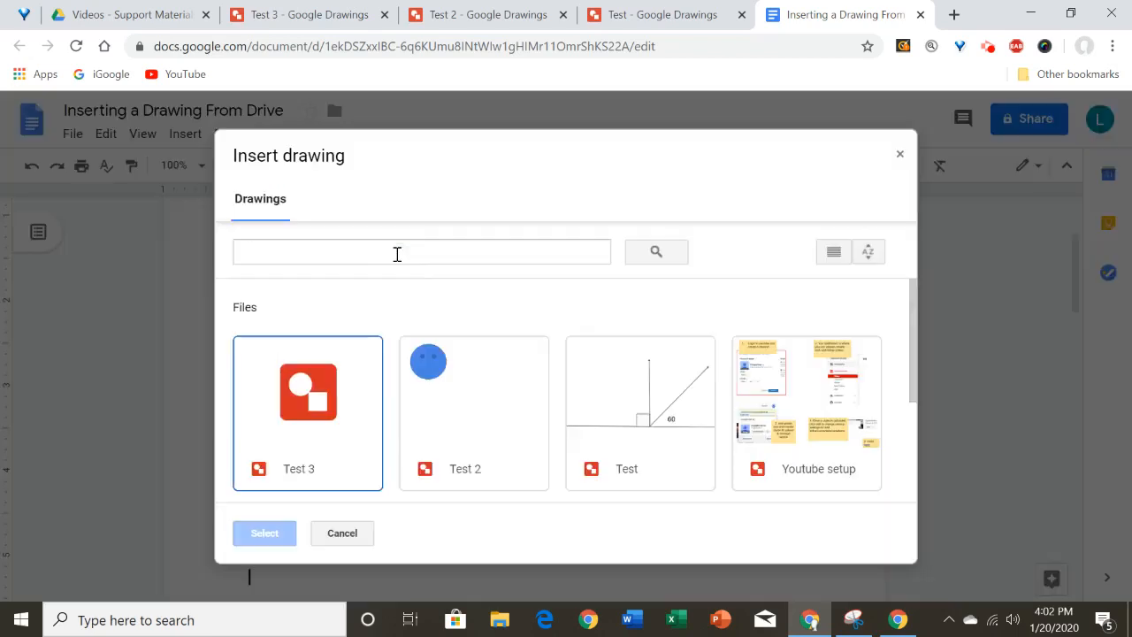
left_click(296, 439)
left_click(265, 535)
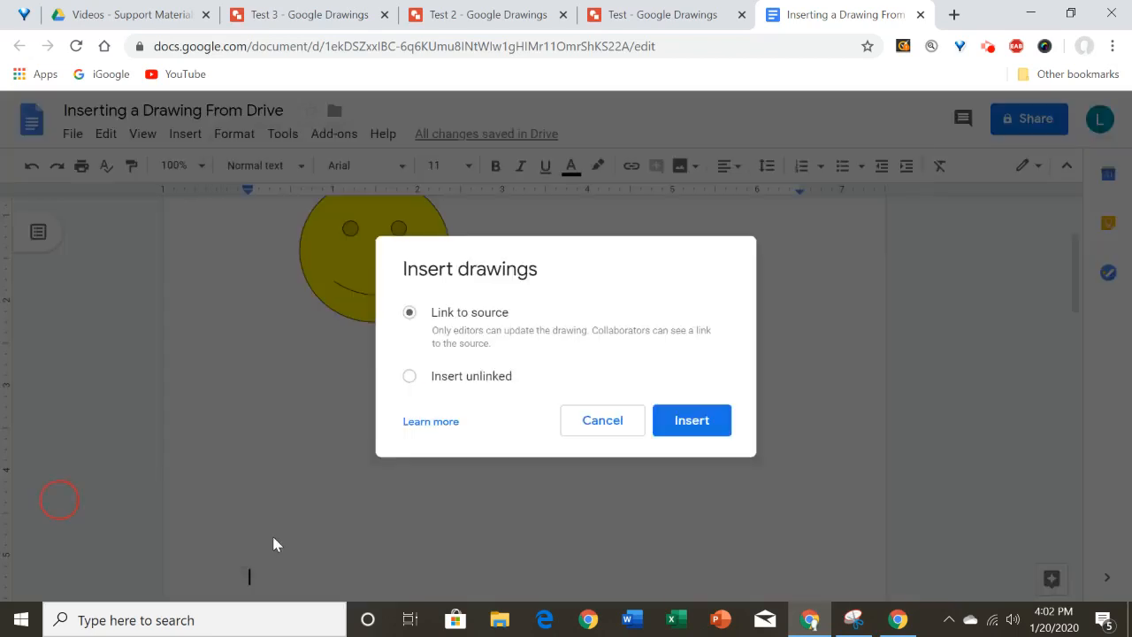
left_click(681, 432)
Step: Check the frame of the second inserted drawing and add a new line after it
left_click(521, 475)
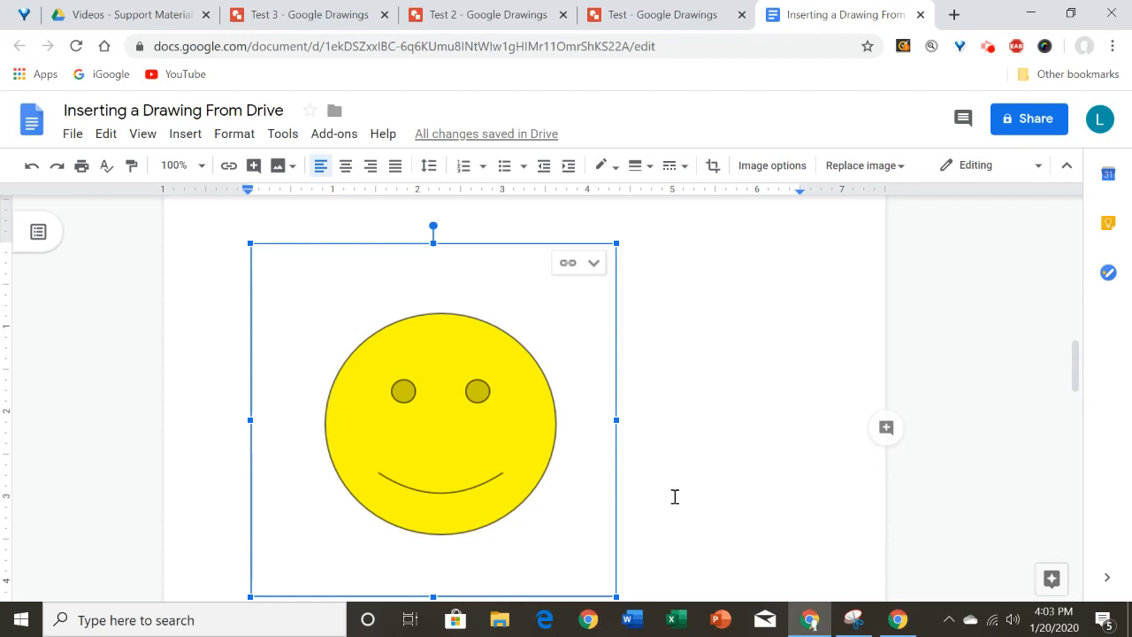
left_click(675, 497)
key("Return")
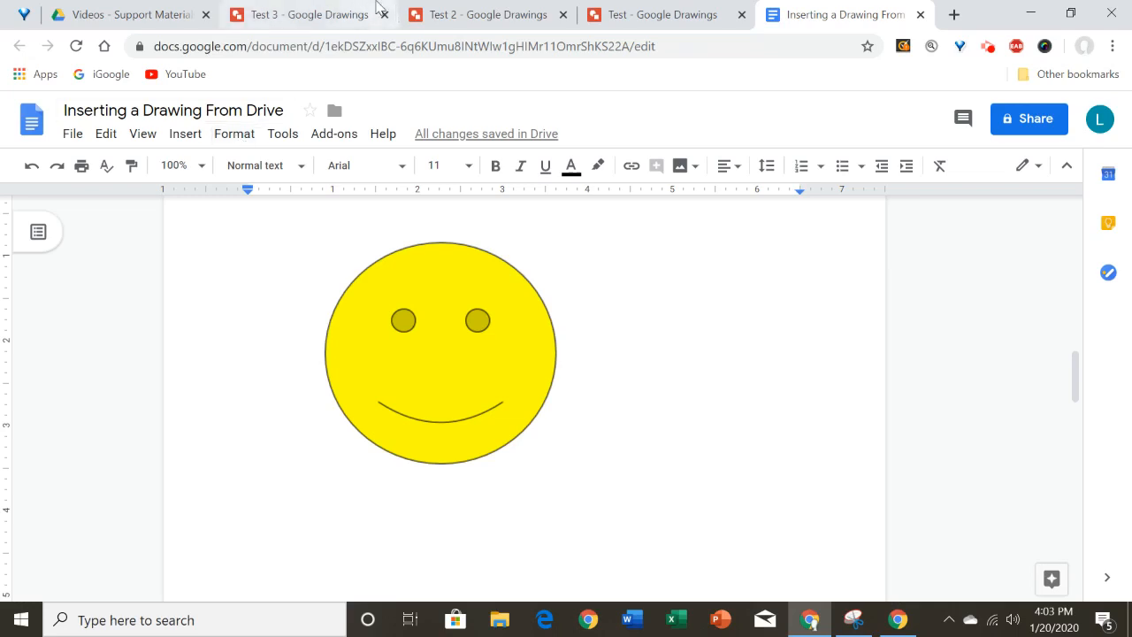
Step: Insert the Test drawing from Drive below the second smiley face, linked to its source
scroll(300, 292, "down", 3)
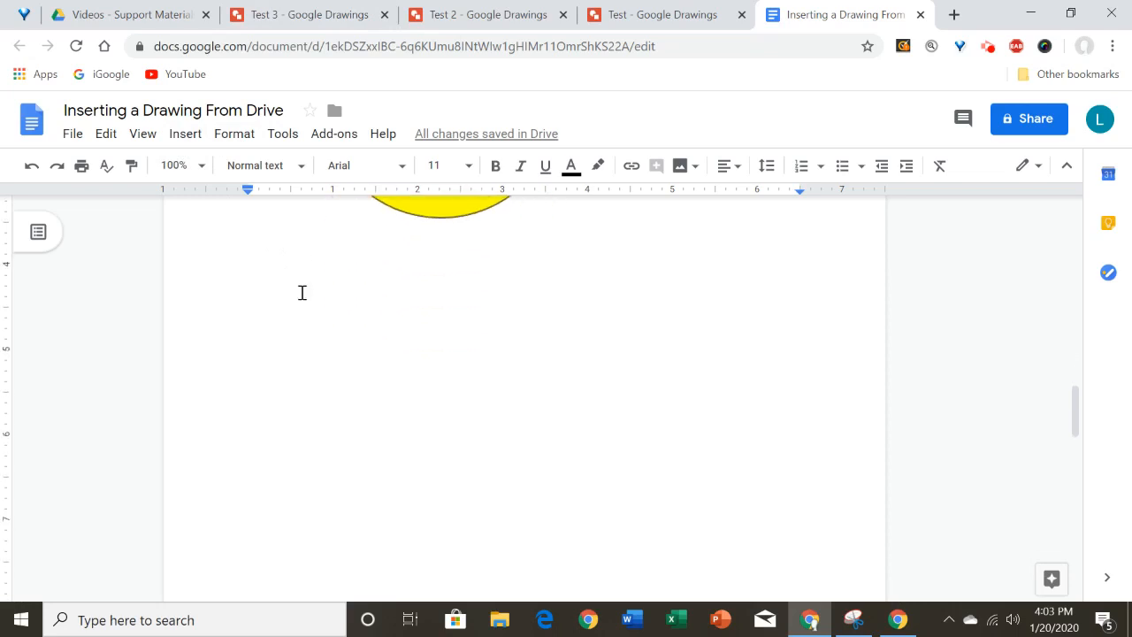
left_click(183, 137)
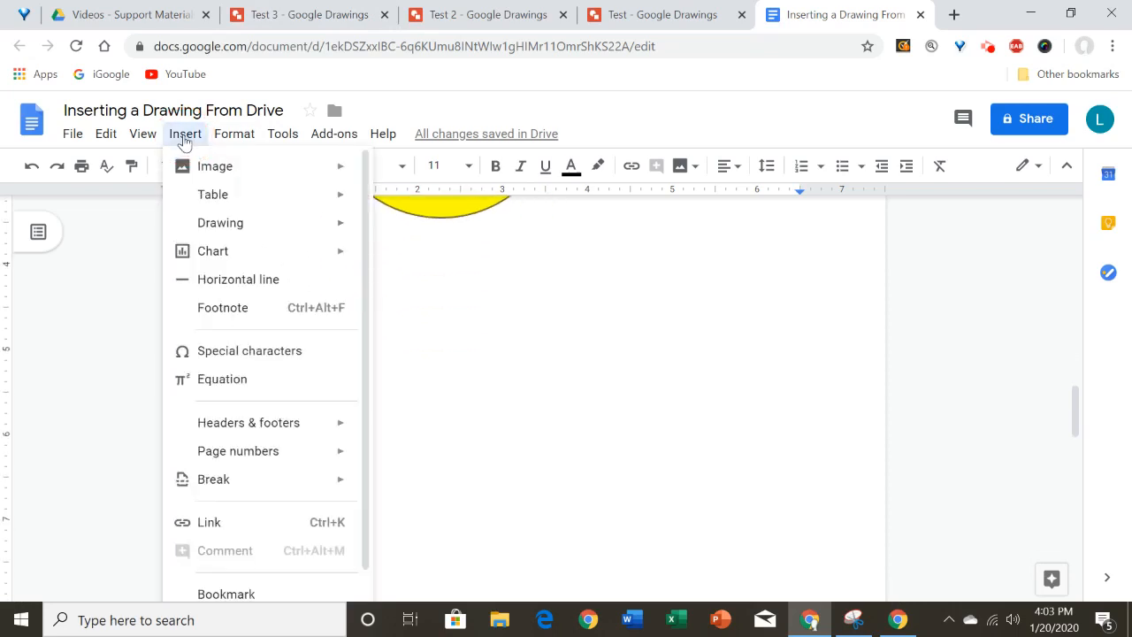
mouse_move(202, 222)
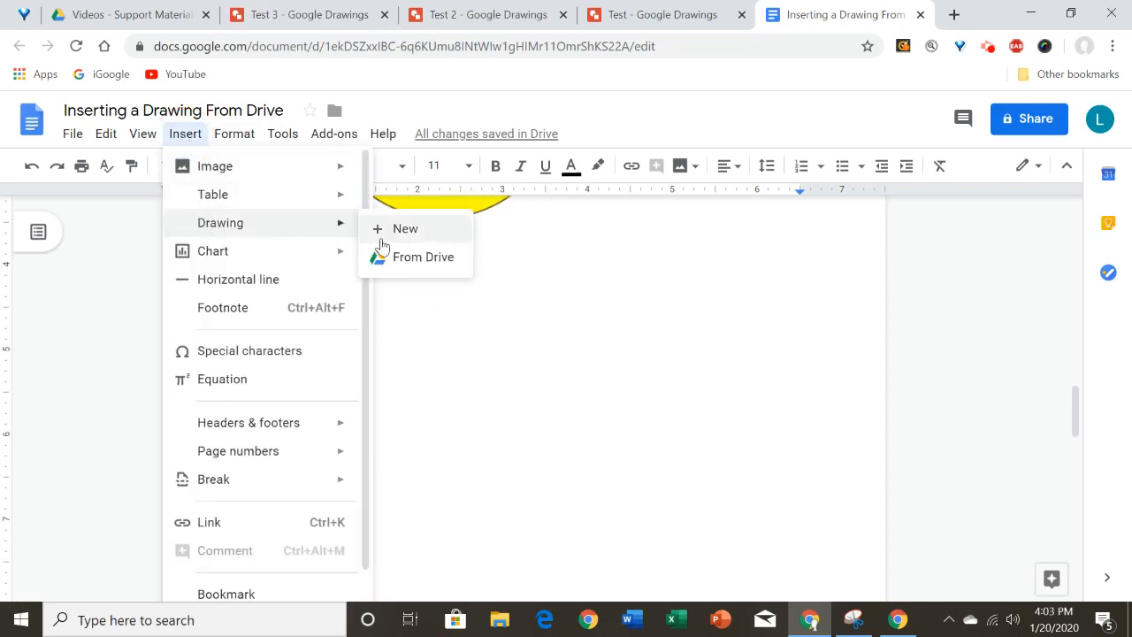
left_click(420, 266)
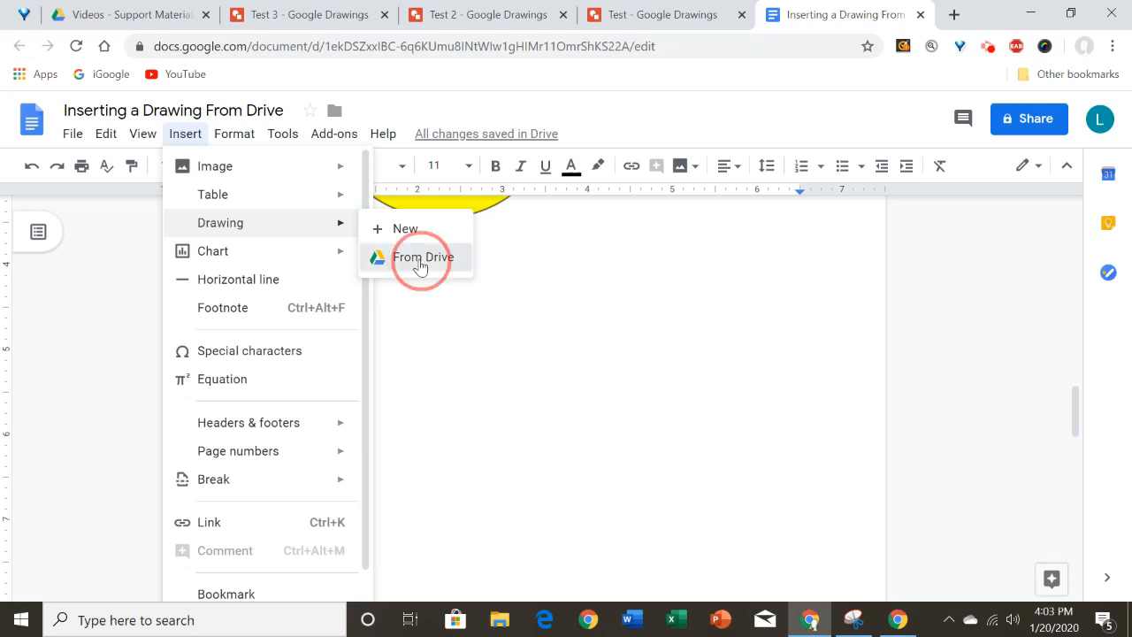
left_click(605, 393)
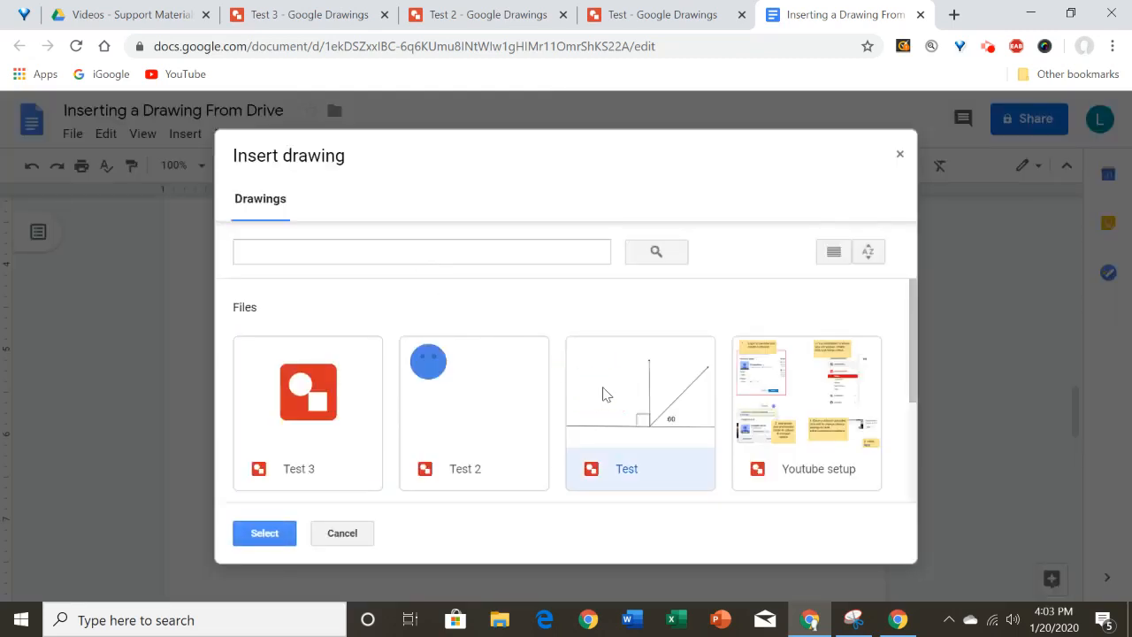
left_click(265, 534)
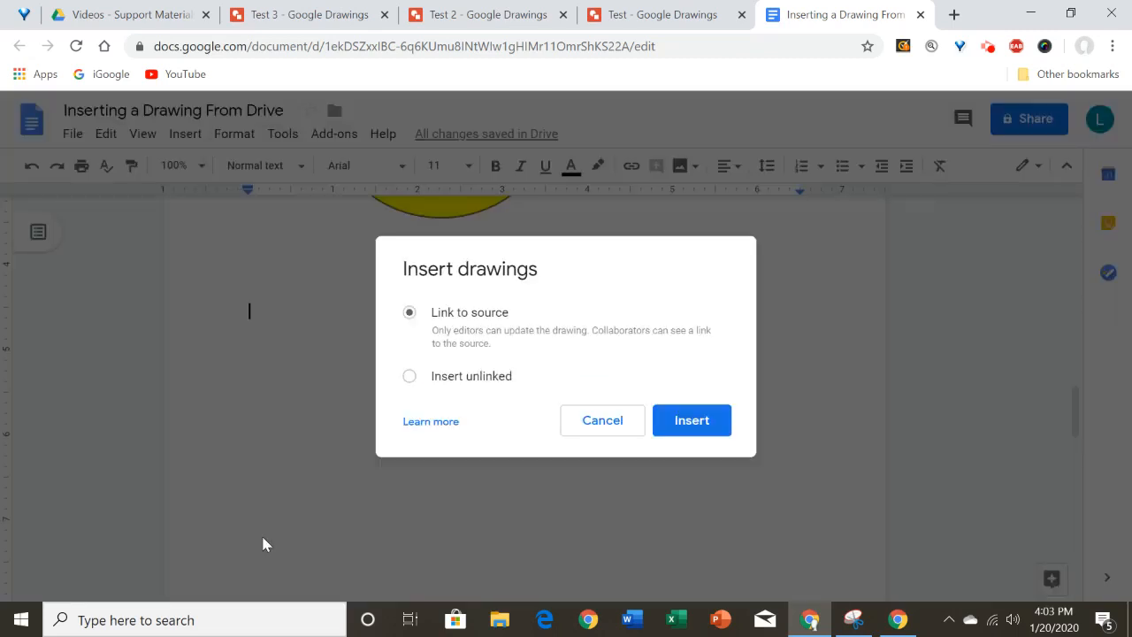
left_click(679, 431)
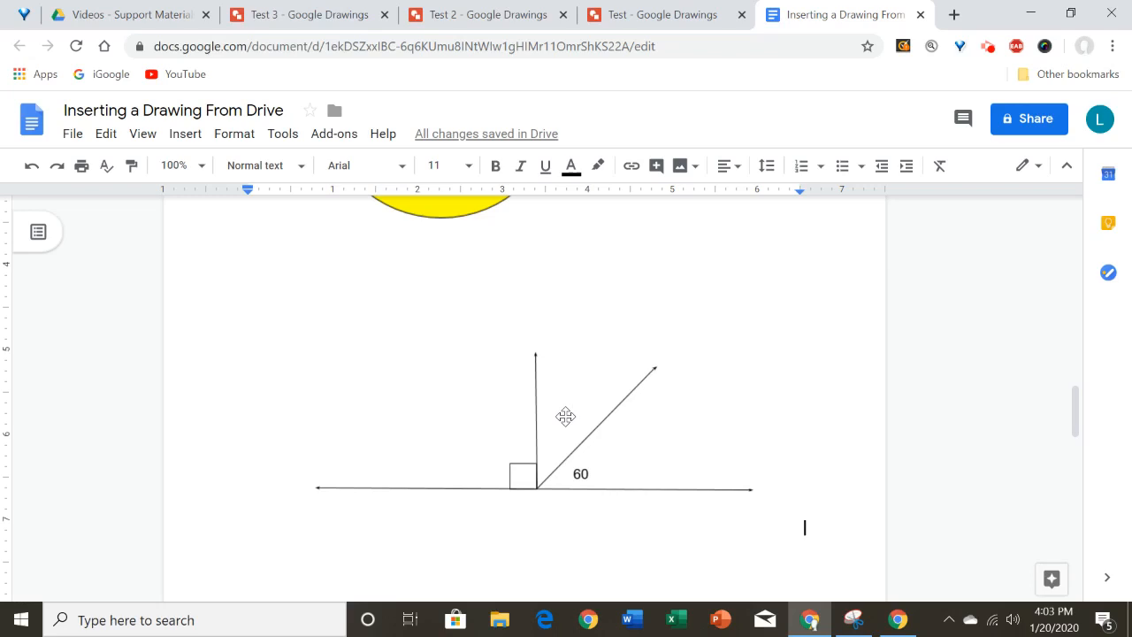
Step: Switch to the source Test drawing and change the angle label beside the slanted ray to 55
left_click(636, 18)
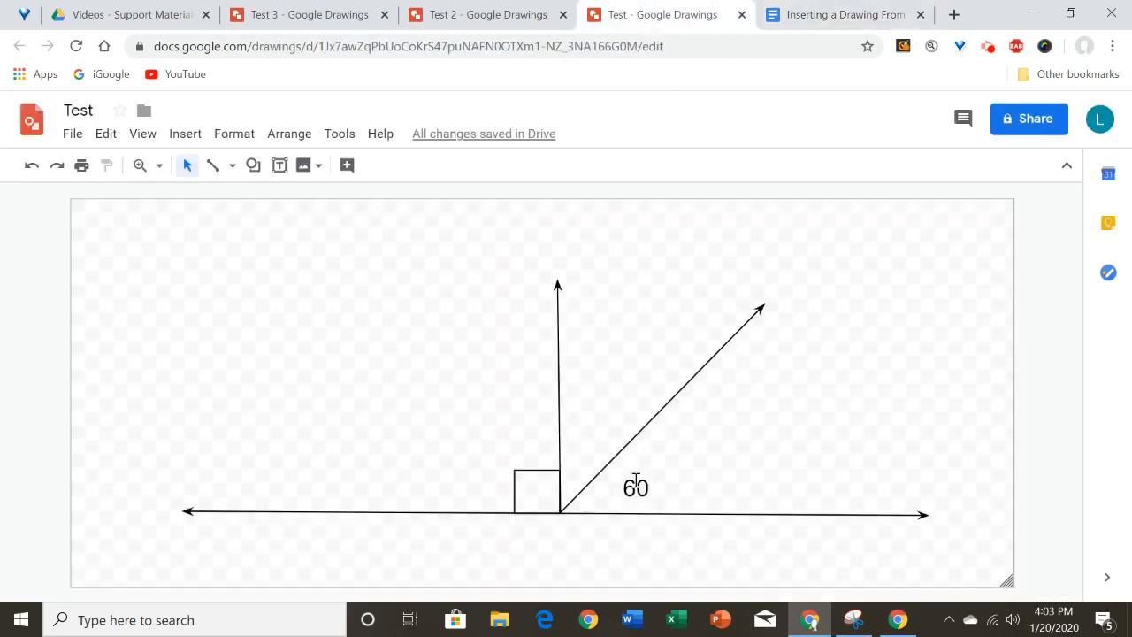
left_click(640, 492)
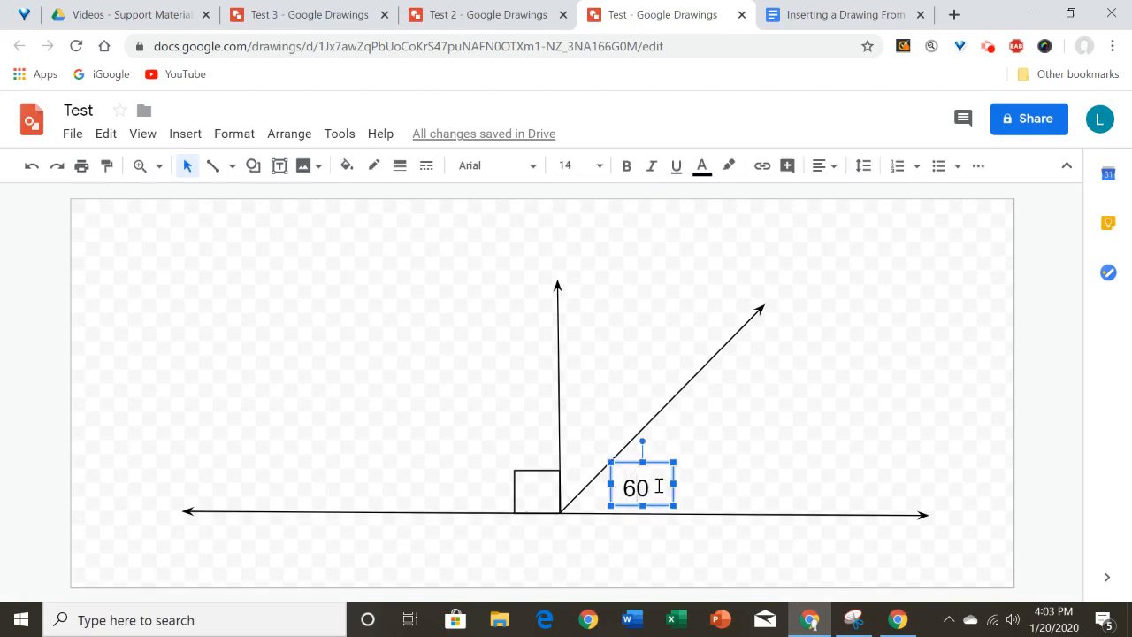
left_click(654, 486)
key("BackSpace")
key("BackSpace")
type("50")
key("BackSpace")
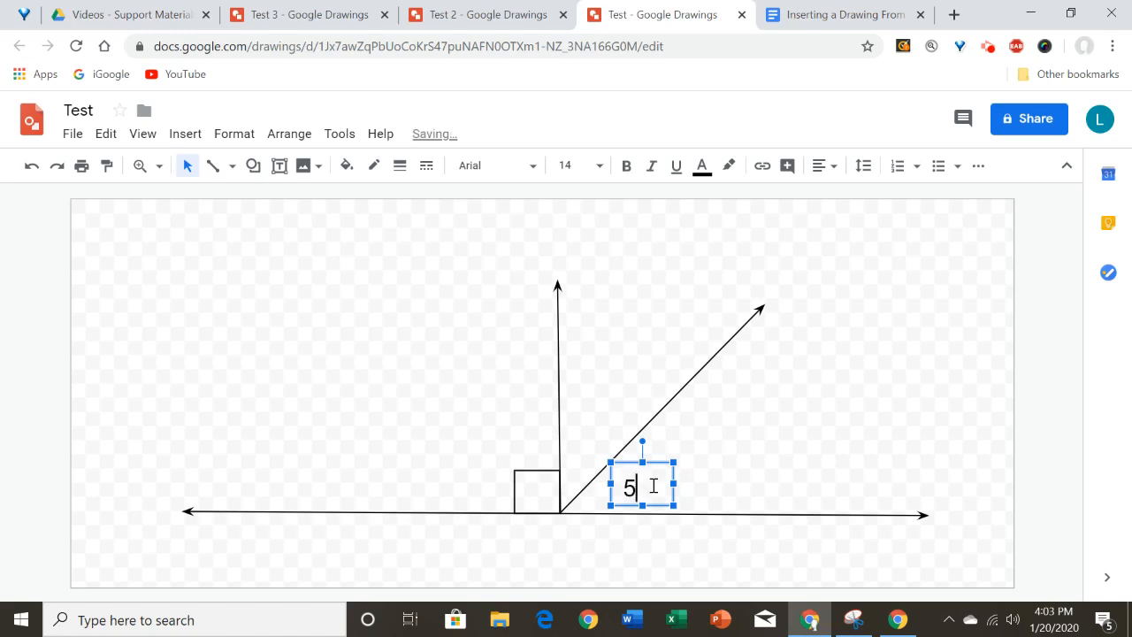
type("5")
left_click(765, 486)
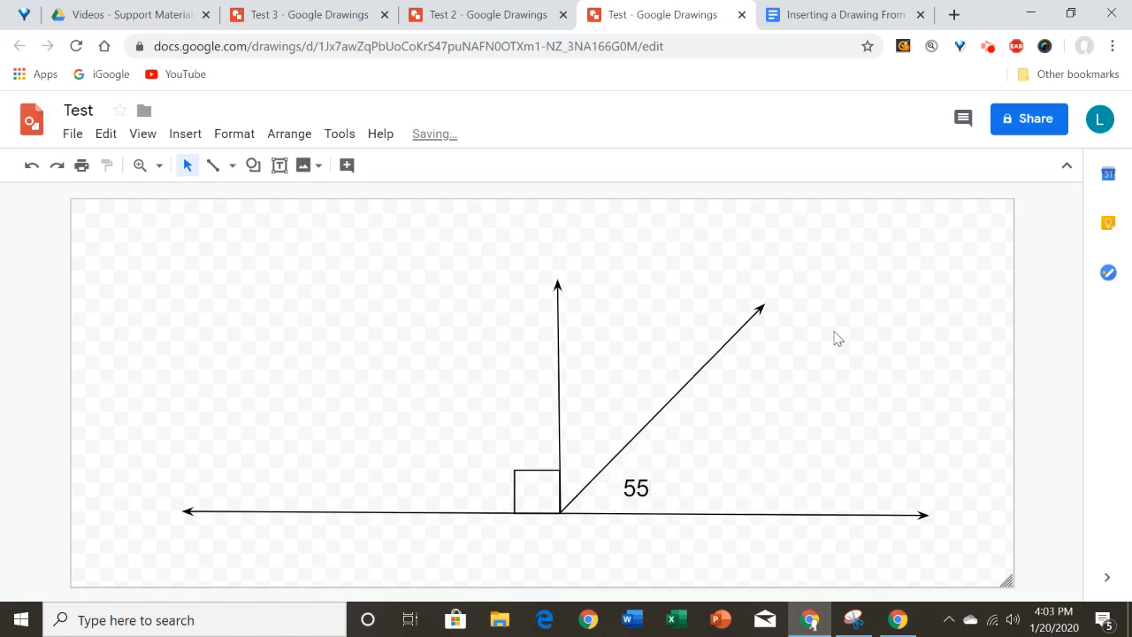
Step: Return to the document, update the linked angle drawing from its source, and deselect it
left_click(807, 14)
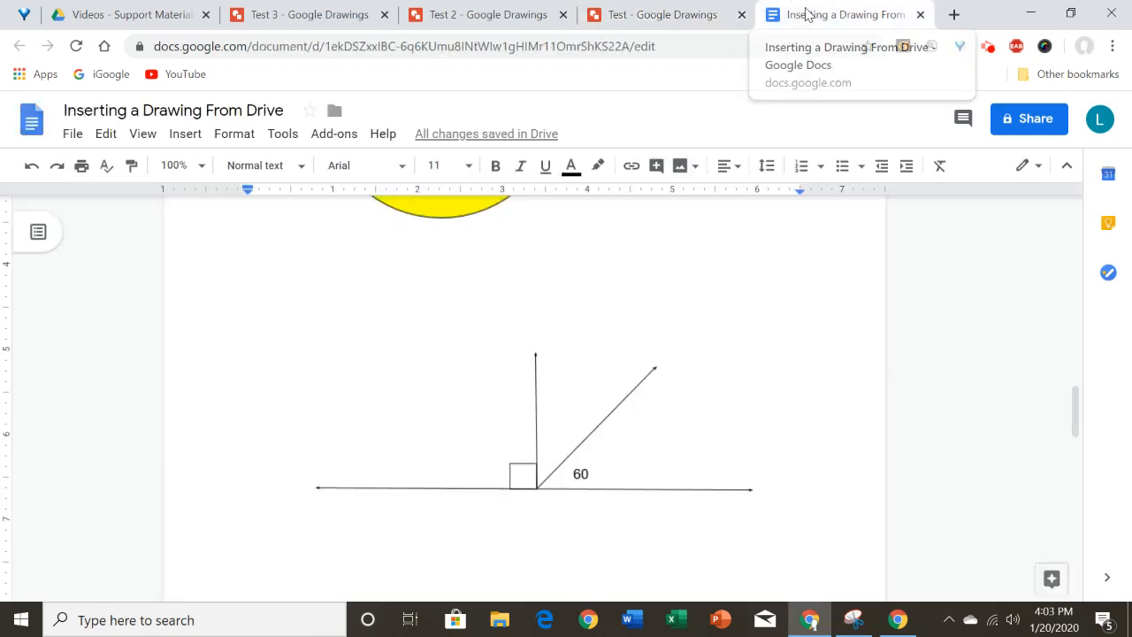
mouse_move(631, 442)
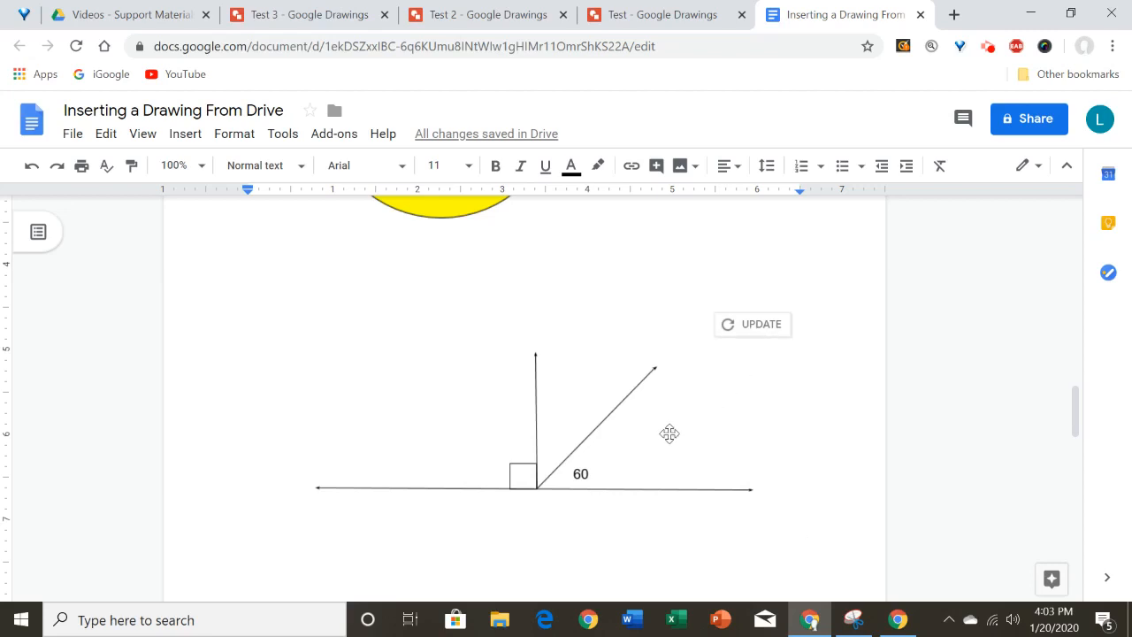
left_click(771, 325)
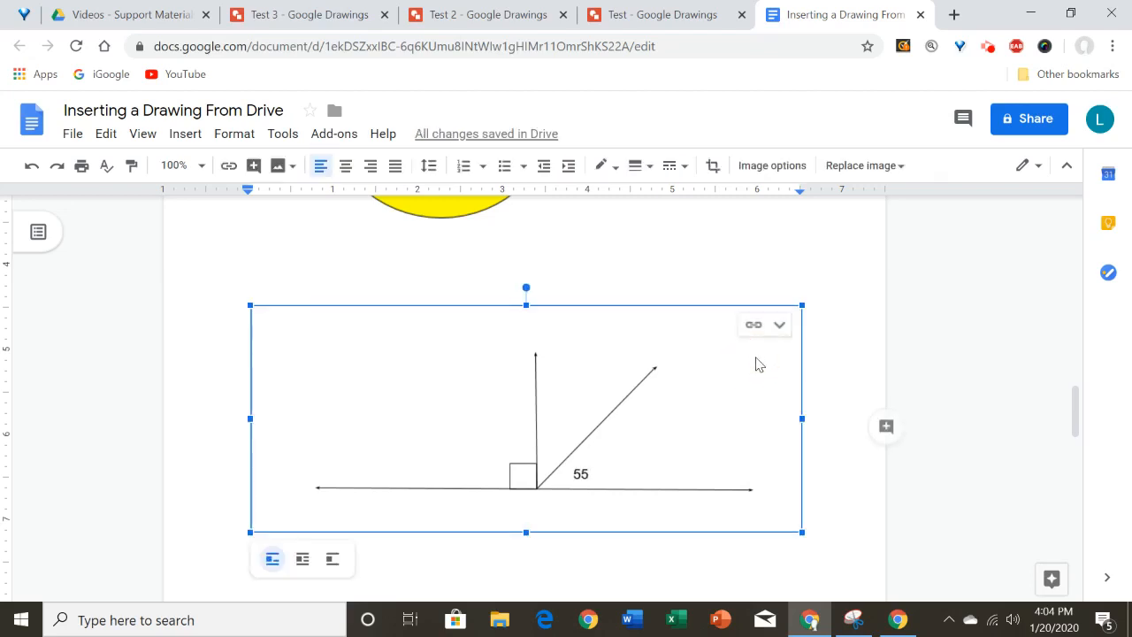
left_click(823, 356)
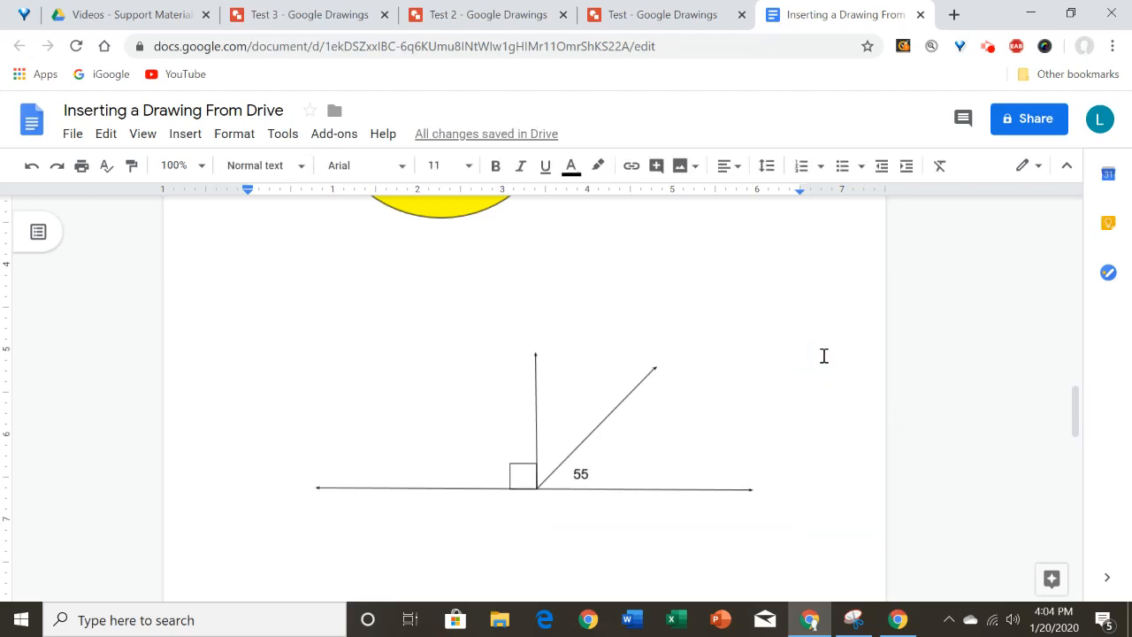